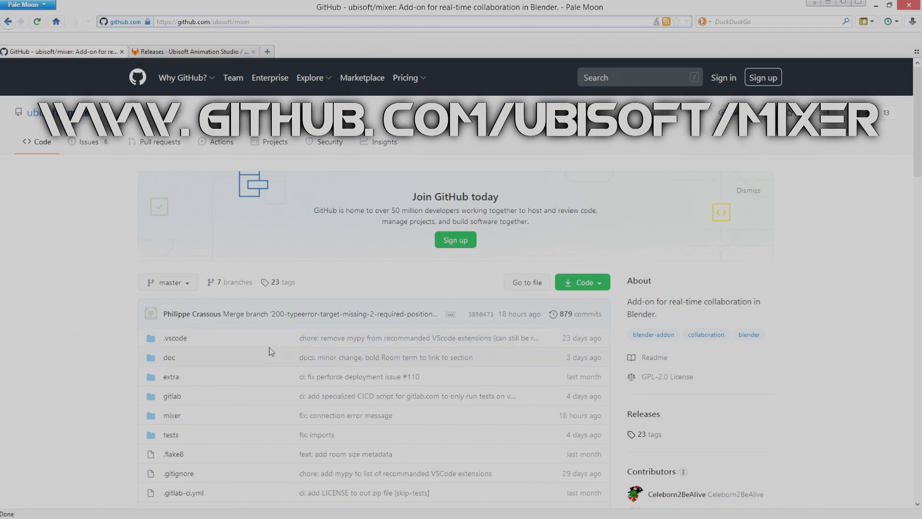
- Review the Mixer README on GitHub and the version 0.14.0 assets and notes on its GitLab releases page
{"action": "scroll", "coordinate": [270, 351], "scroll_direction": "down", "scroll_amount": 12}
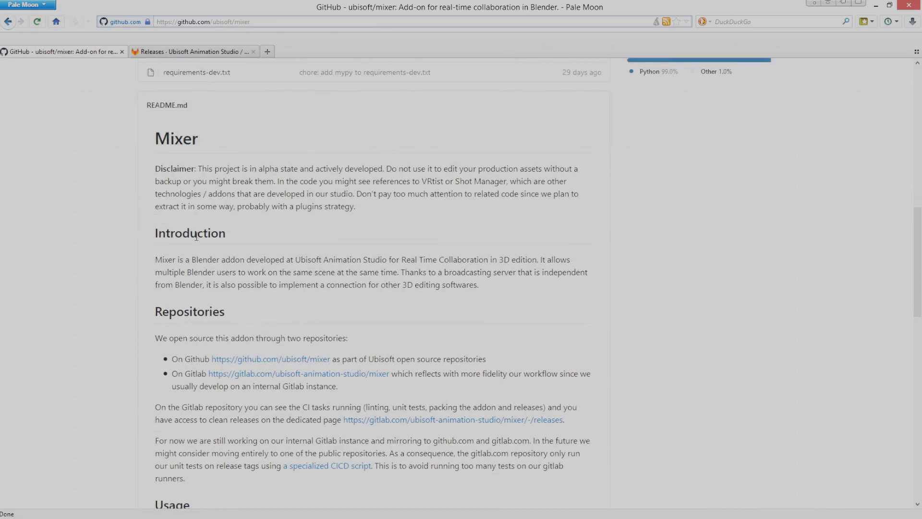
{"action": "scroll", "coordinate": [226, 305], "scroll_direction": "down", "scroll_amount": 10}
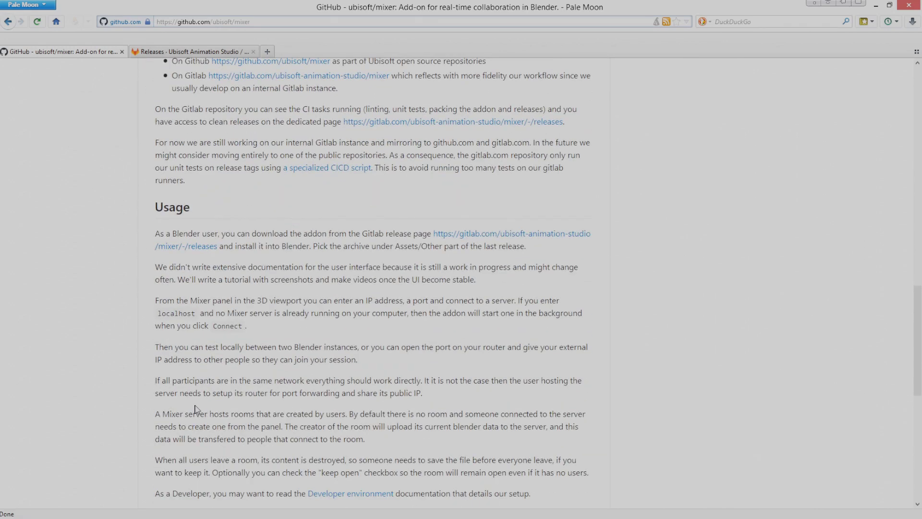
{"action": "scroll", "coordinate": [195, 409], "scroll_direction": "up", "scroll_amount": 6}
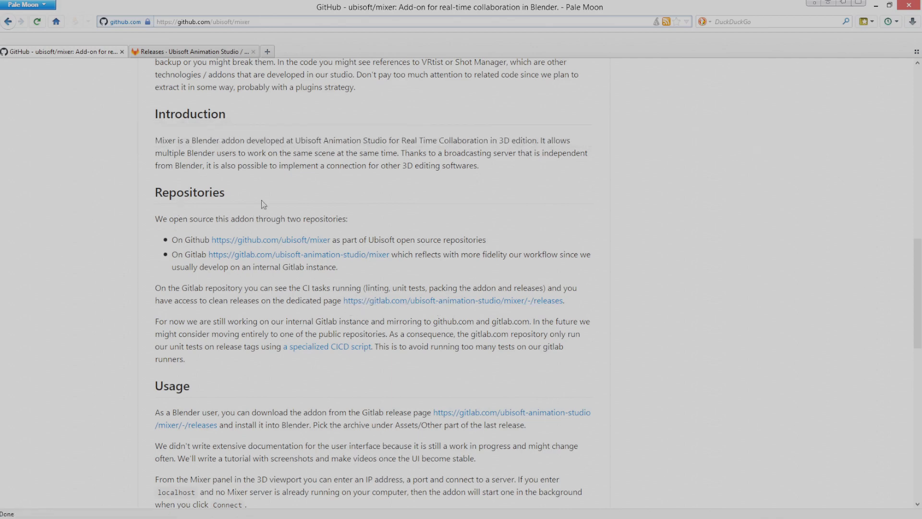
{"action": "left_click", "coordinate": [192, 51]}
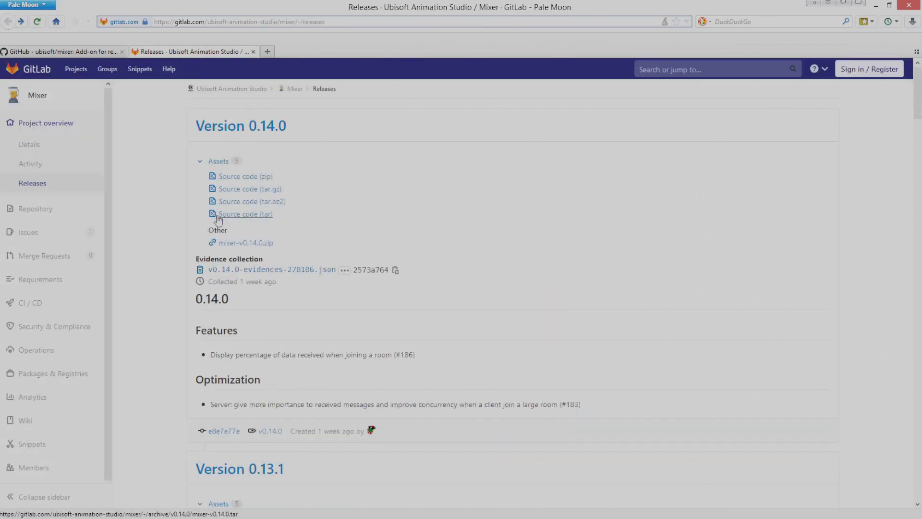
{"action": "scroll", "coordinate": [221, 232], "scroll_direction": "down", "scroll_amount": 10}
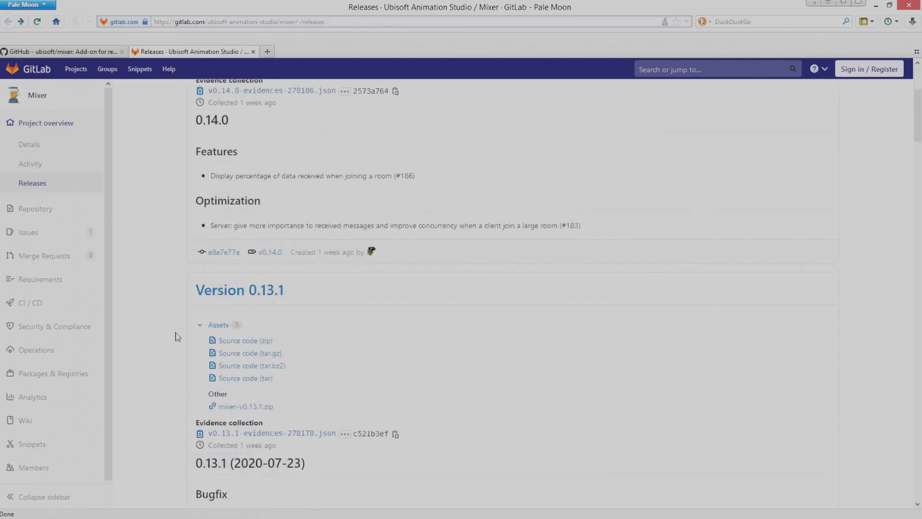
{"action": "scroll", "coordinate": [202, 331], "scroll_direction": "up", "scroll_amount": 9}
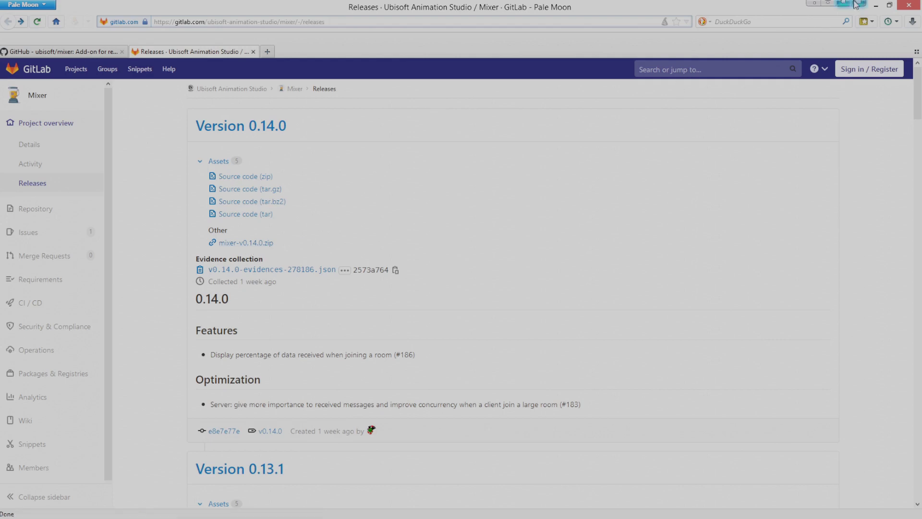
- Switch to Blender, open the add-on preferences and search the add-ons for "mixer"
{"action": "left_click", "coordinate": [875, 6]}
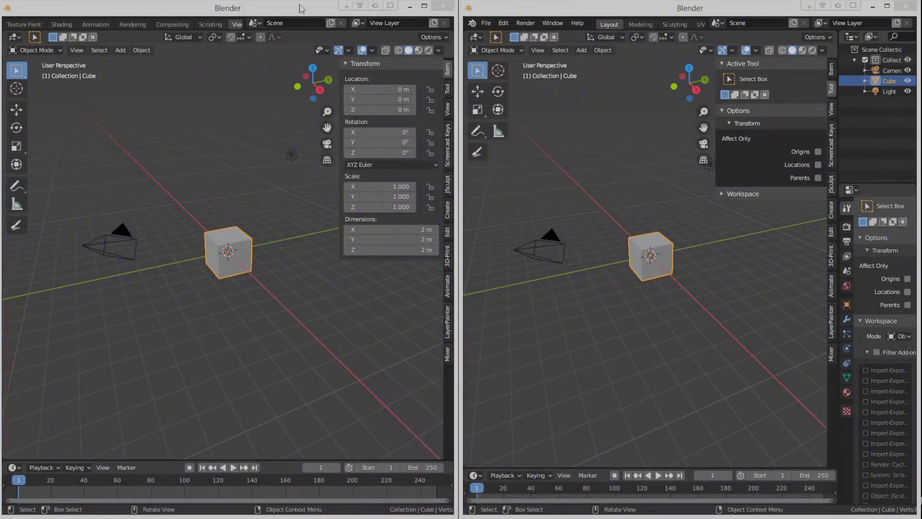
{"action": "left_click", "coordinate": [277, 8]}
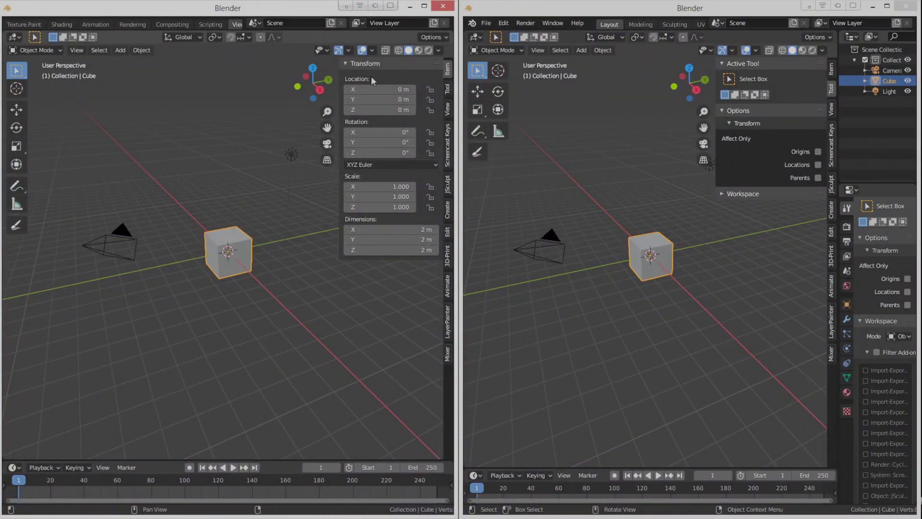
{"action": "left_click", "coordinate": [486, 23]}
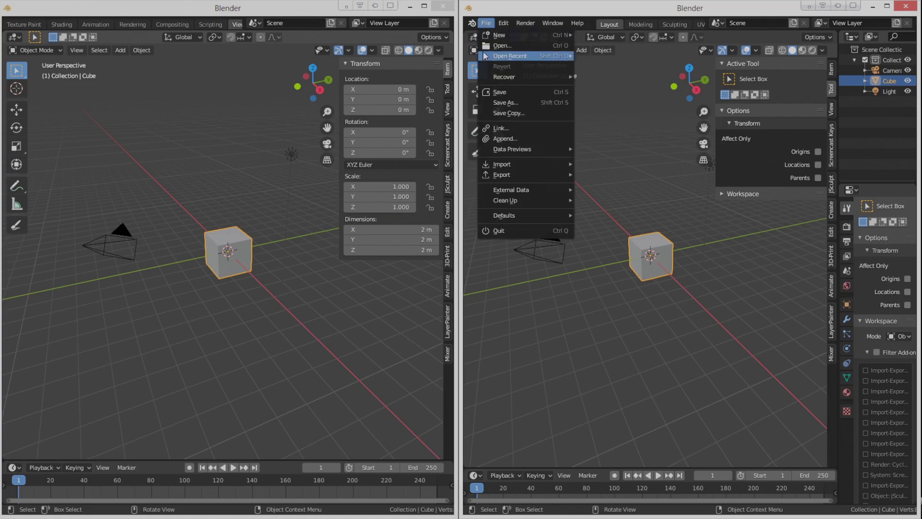
{"action": "mouse_move", "coordinate": [503, 24]}
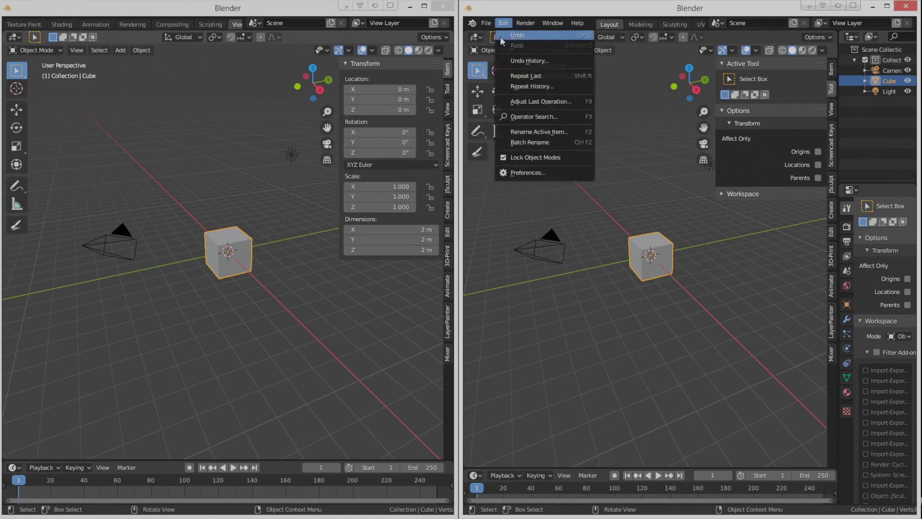
{"action": "left_click", "coordinate": [519, 172]}
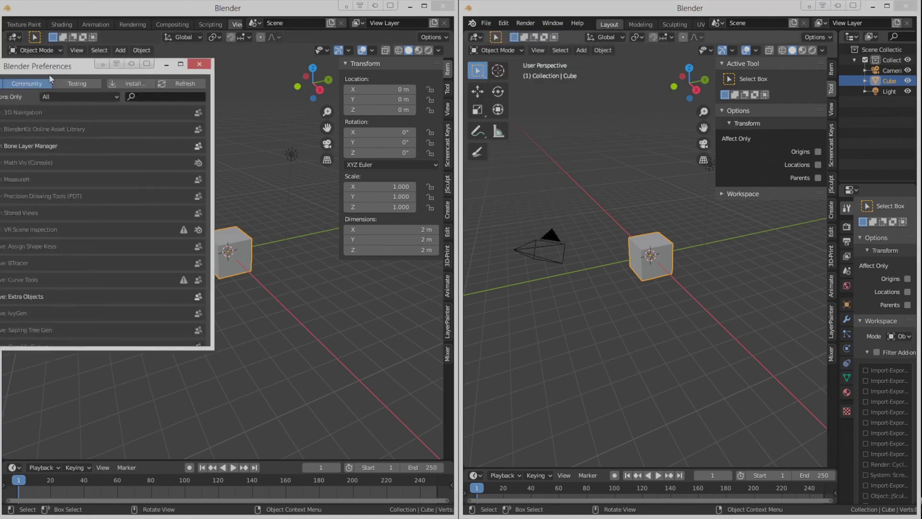
{"action": "left_click_drag", "start_coordinate": [181, 83], "coordinate": [458, 85]}
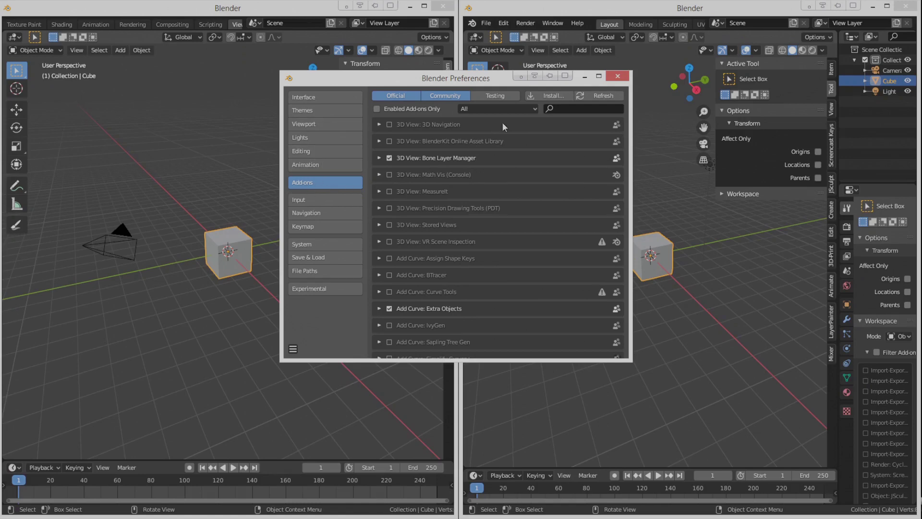
{"action": "left_click", "coordinate": [563, 110]}
{"action": "type", "text": "mi"}
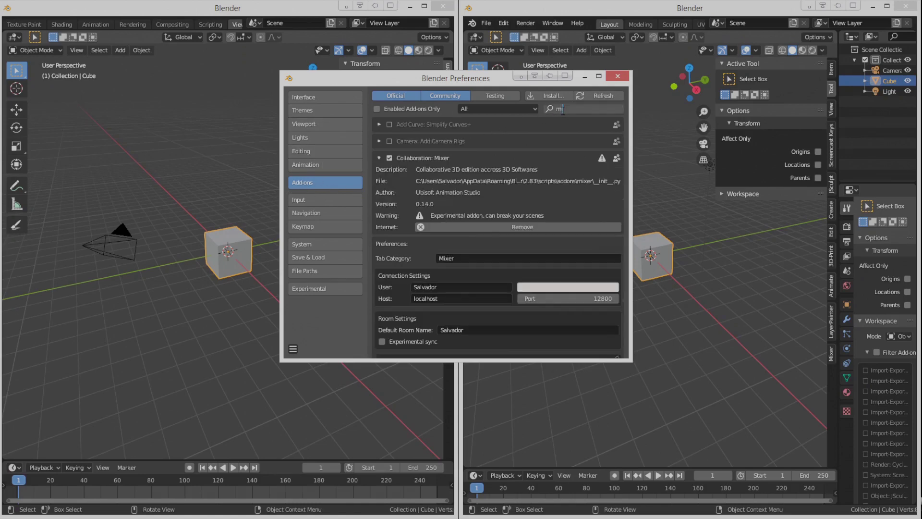
{"action": "type", "text": "xer"}
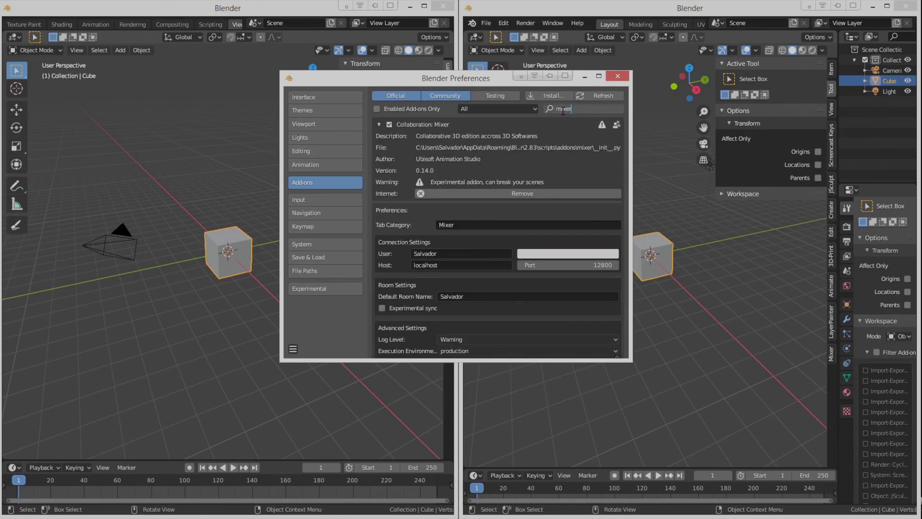
{"action": "key", "text": "Return"}
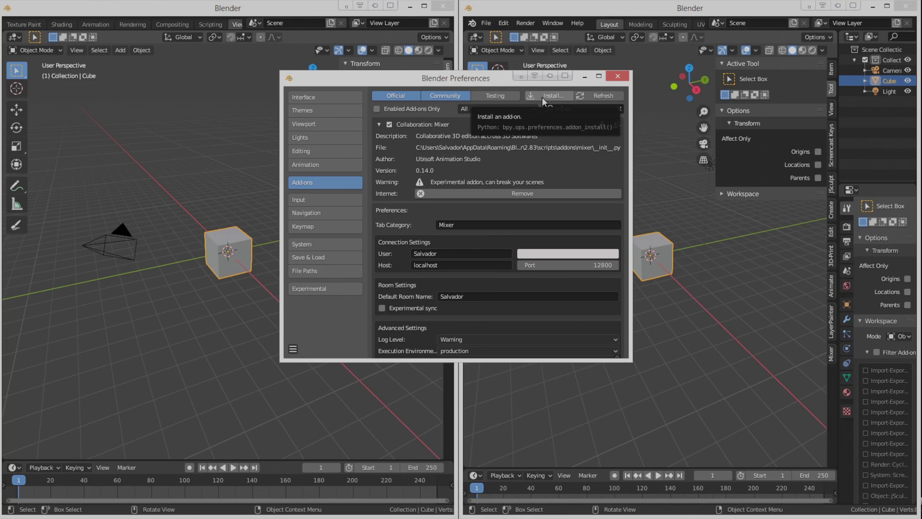
- Examine the Mixer add-on's connection, room, advanced, developer and gizmo settings, and close the preferences
{"action": "left_click_drag", "start_coordinate": [459, 79], "coordinate": [384, 74]}
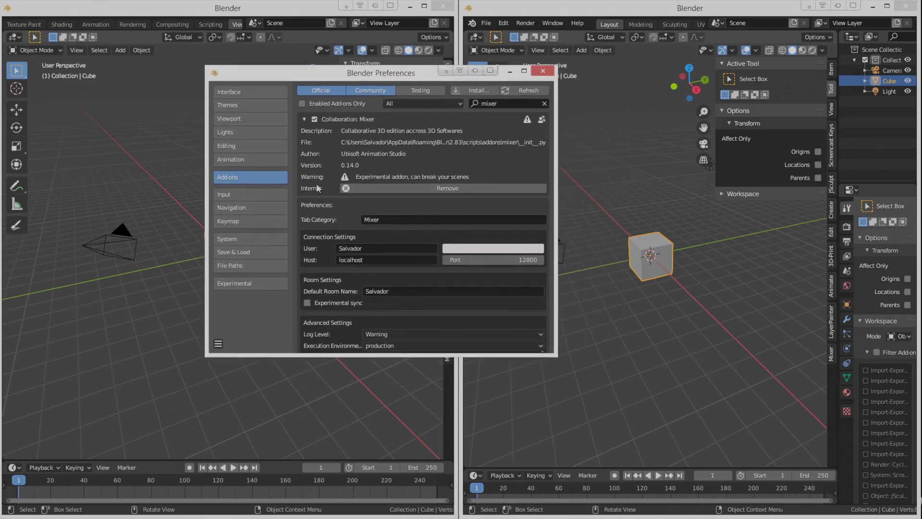
{"action": "scroll", "coordinate": [354, 246], "scroll_direction": "down", "scroll_amount": 4}
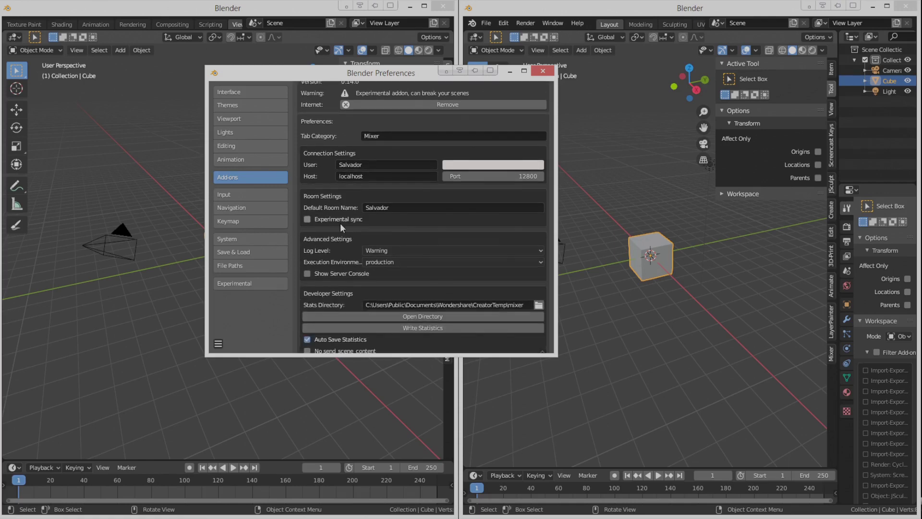
{"action": "scroll", "coordinate": [337, 287], "scroll_direction": "down", "scroll_amount": 3}
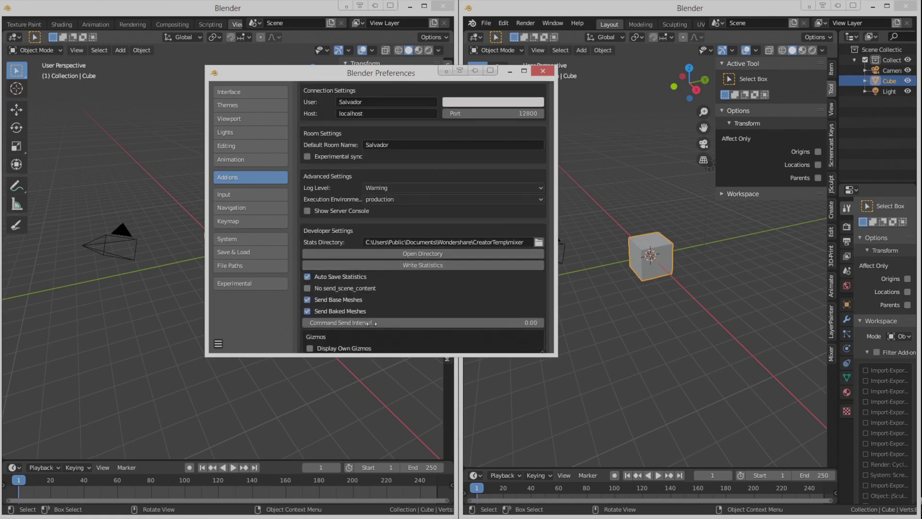
{"action": "scroll", "coordinate": [382, 333], "scroll_direction": "down", "scroll_amount": 1}
{"action": "scroll", "coordinate": [384, 331], "scroll_direction": "down", "scroll_amount": 2}
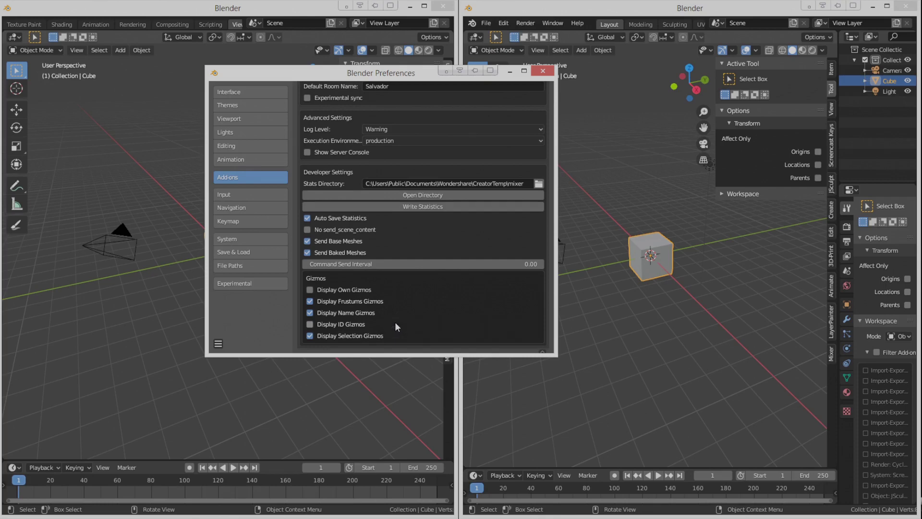
{"action": "scroll", "coordinate": [396, 323], "scroll_direction": "up", "scroll_amount": 2}
{"action": "scroll", "coordinate": [394, 322], "scroll_direction": "up", "scroll_amount": 8}
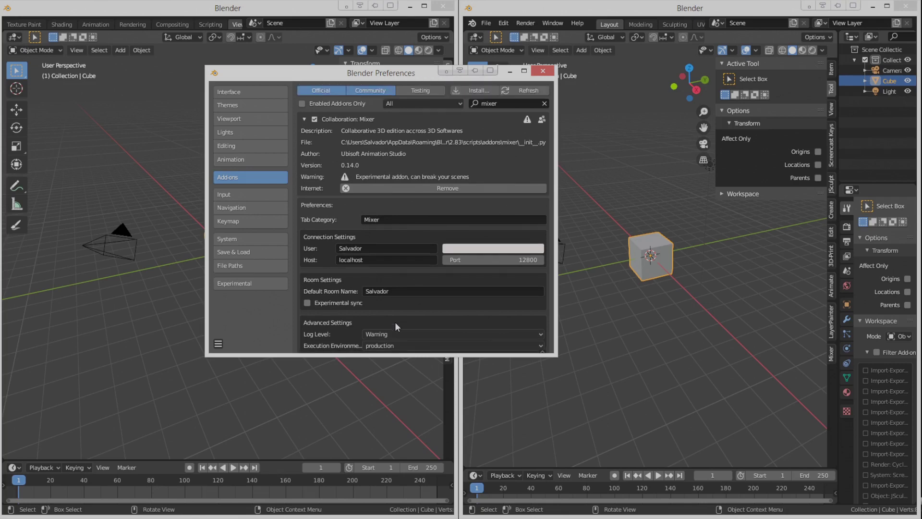
{"action": "scroll", "coordinate": [408, 282], "scroll_direction": "down", "scroll_amount": 4}
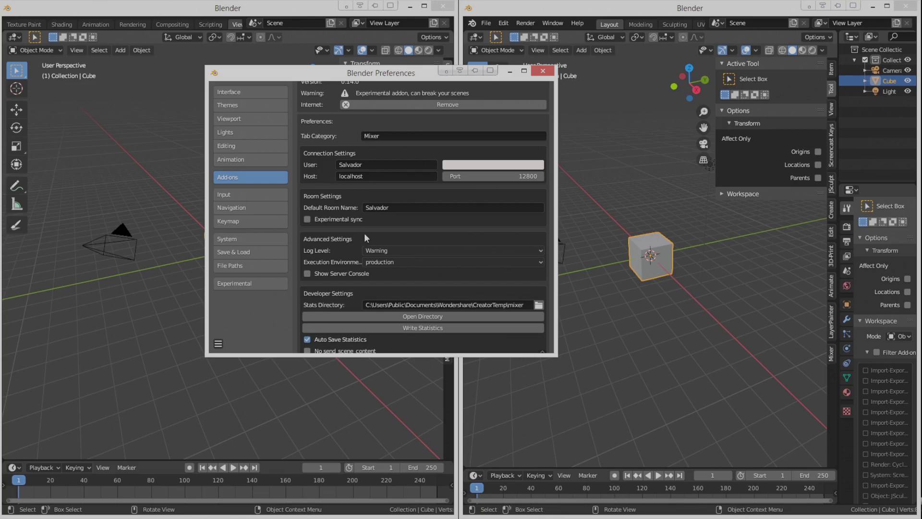
{"action": "scroll", "coordinate": [342, 225], "scroll_direction": "down", "scroll_amount": 3}
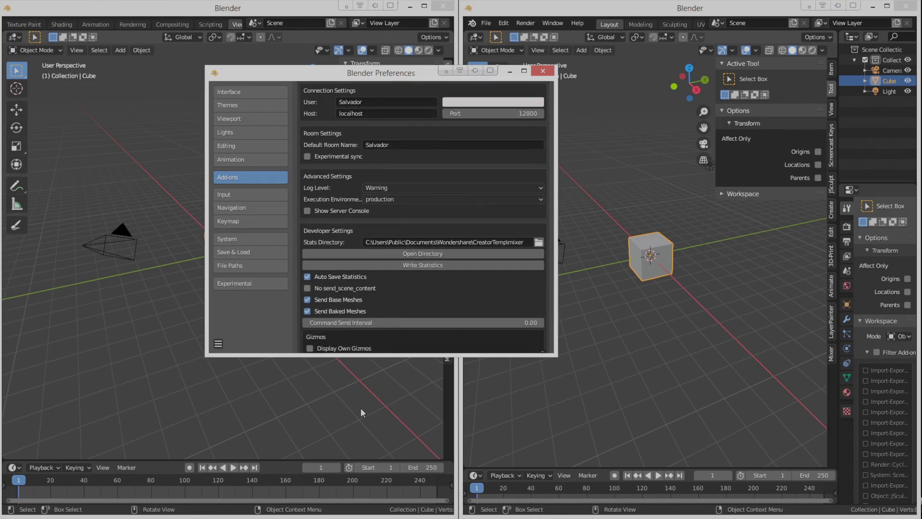
{"action": "scroll", "coordinate": [387, 290], "scroll_direction": "up", "scroll_amount": 7}
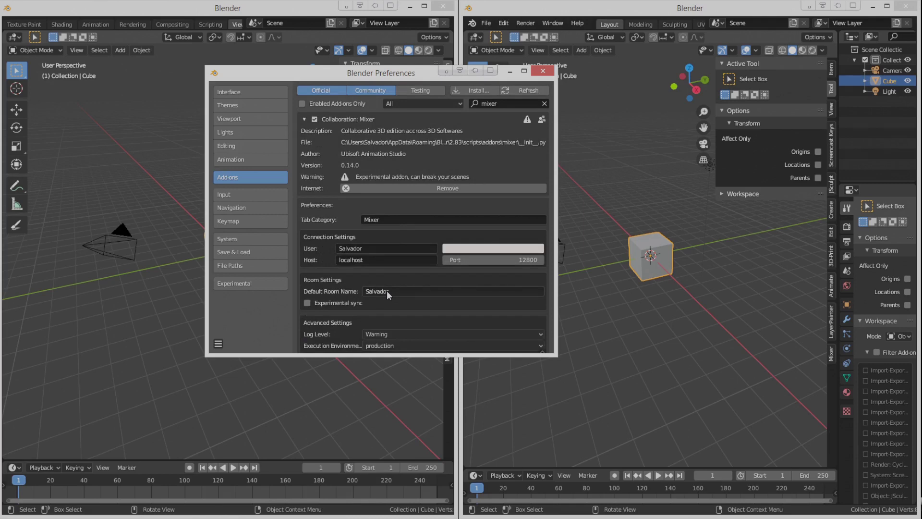
{"action": "left_click", "coordinate": [543, 73]}
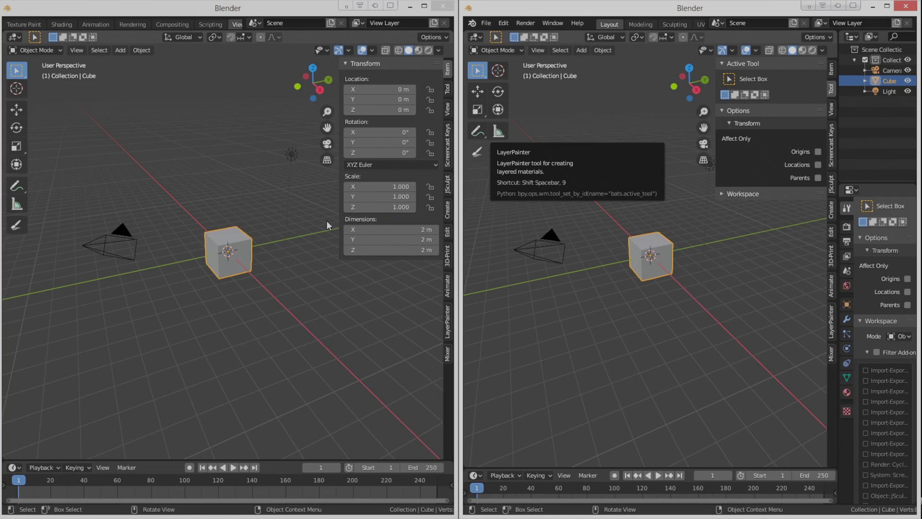
- Show the Mixer settings in both Blender instances and connect each to the localhost server on port 12800
{"action": "left_click", "coordinate": [448, 355]}
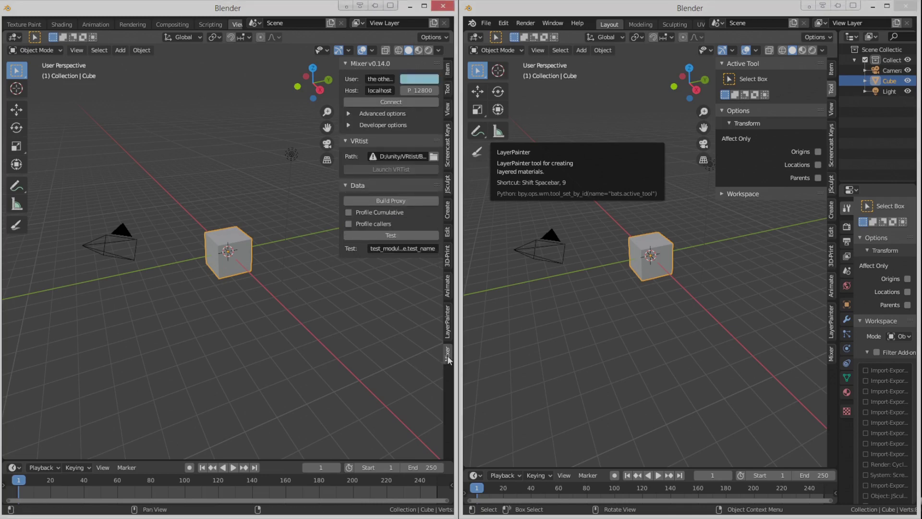
{"action": "left_click", "coordinate": [823, 357]}
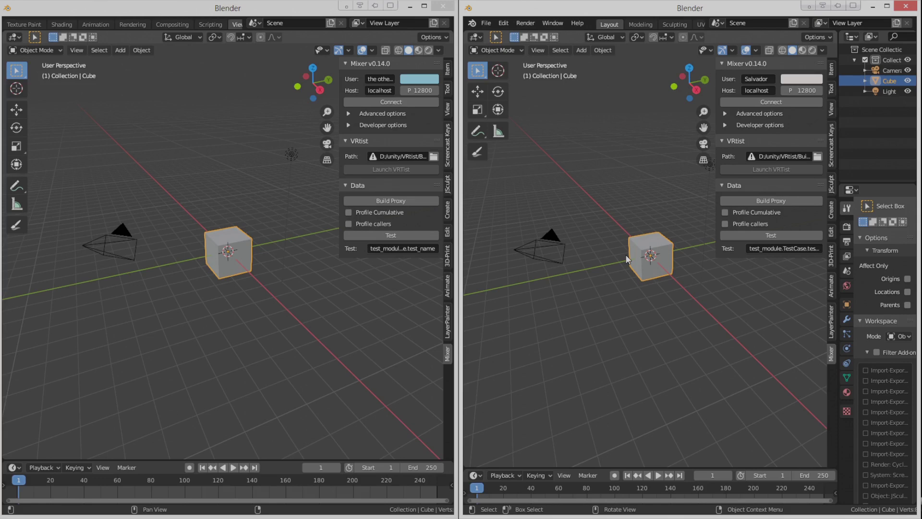
{"action": "left_click", "coordinate": [771, 102]}
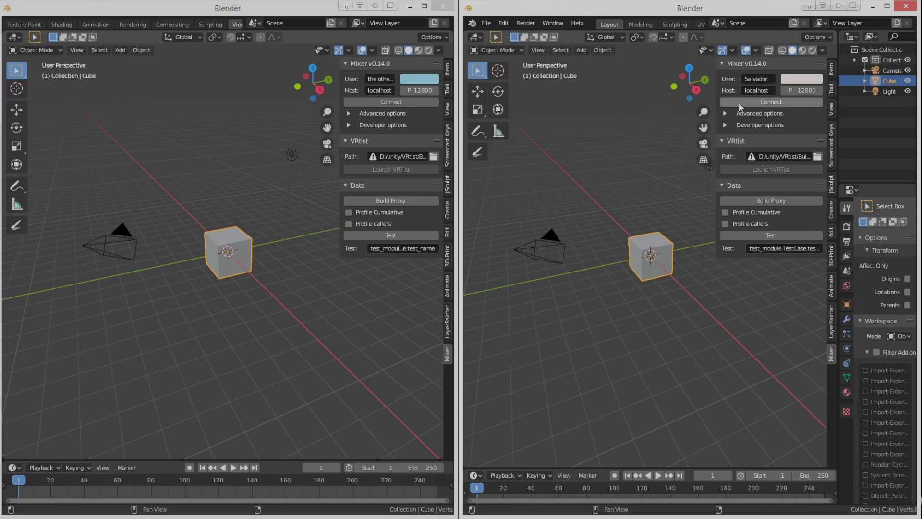
{"action": "left_click", "coordinate": [407, 103]}
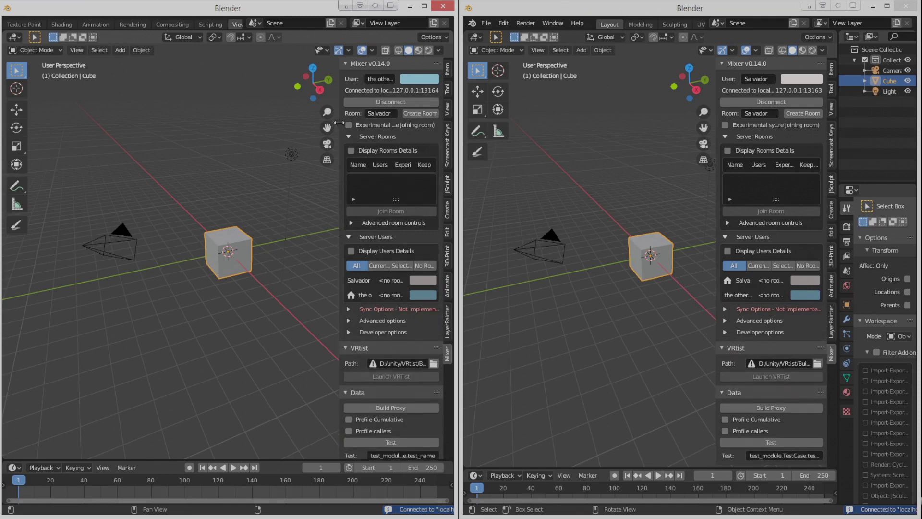
- Widen the Mixer sidebar in the instance of "the other guy" and rename its user as ordenador 01
{"action": "left_click_drag", "start_coordinate": [339, 122], "coordinate": [257, 126]}
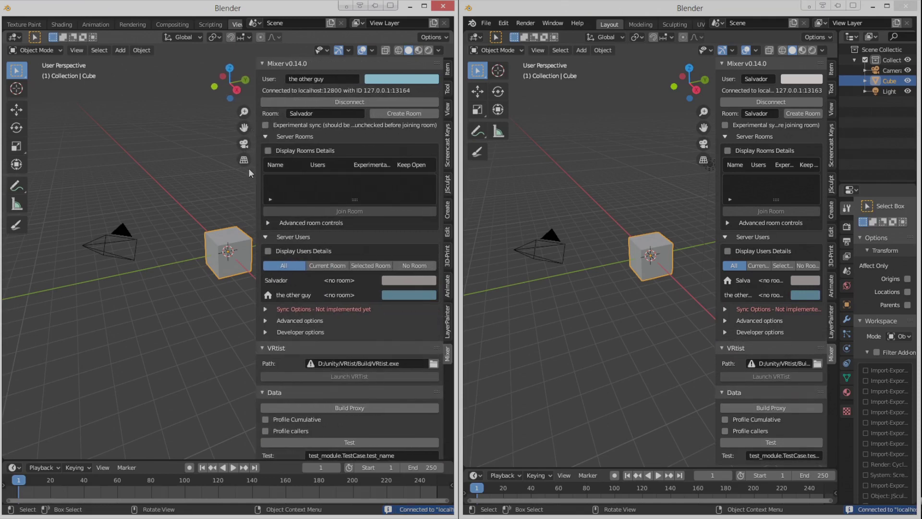
{"action": "left_click", "coordinate": [323, 80]}
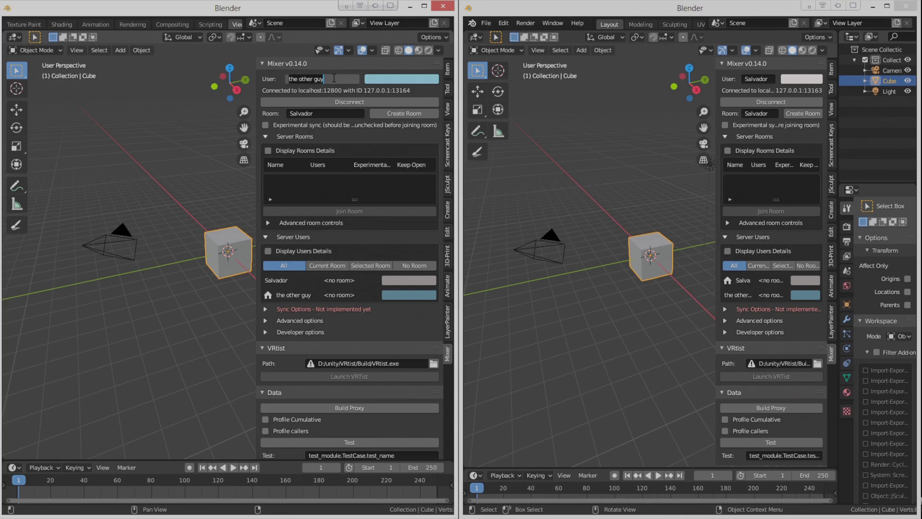
{"action": "type", "text": "ordenador 01"}
{"action": "key", "text": "Return"}
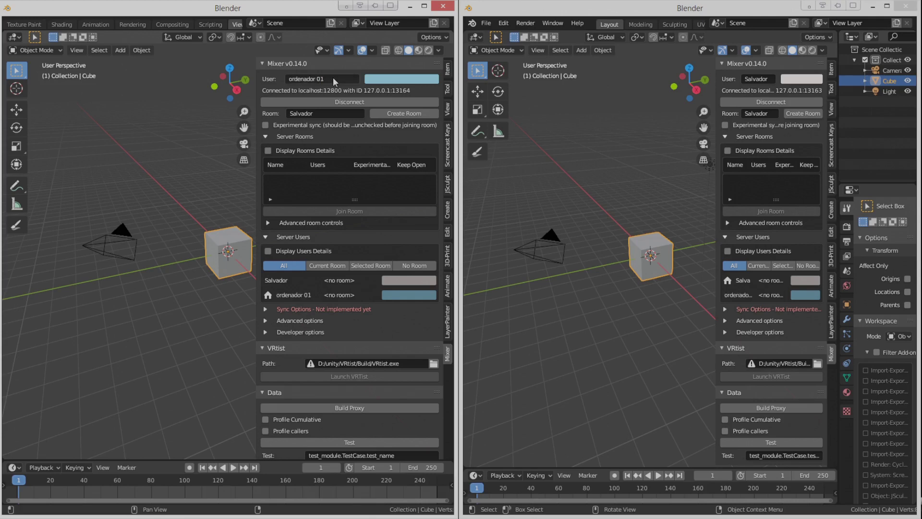
- Rename the other Blender instance's Mixer user as ordenador 02
{"action": "left_click", "coordinate": [758, 78]}
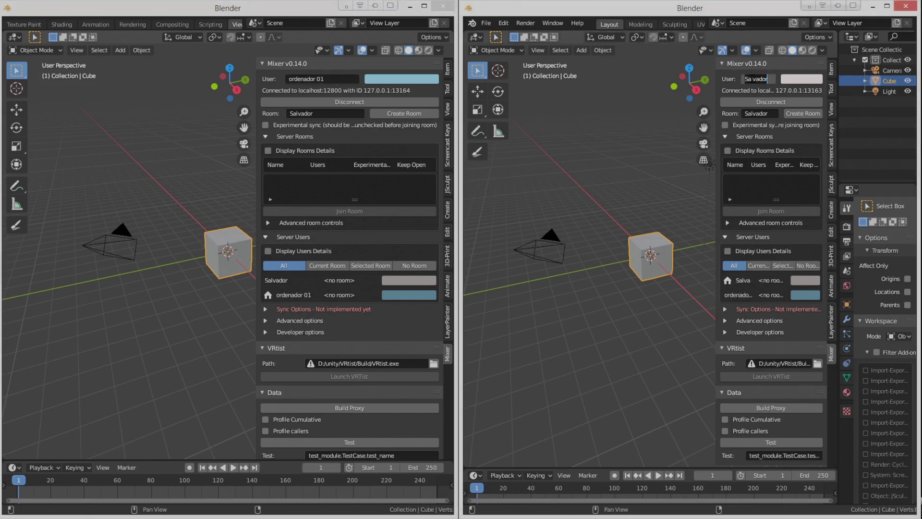
{"action": "type", "text": "o"}
{"action": "type", "text": "rdenador 02"}
{"action": "key", "text": "Return"}
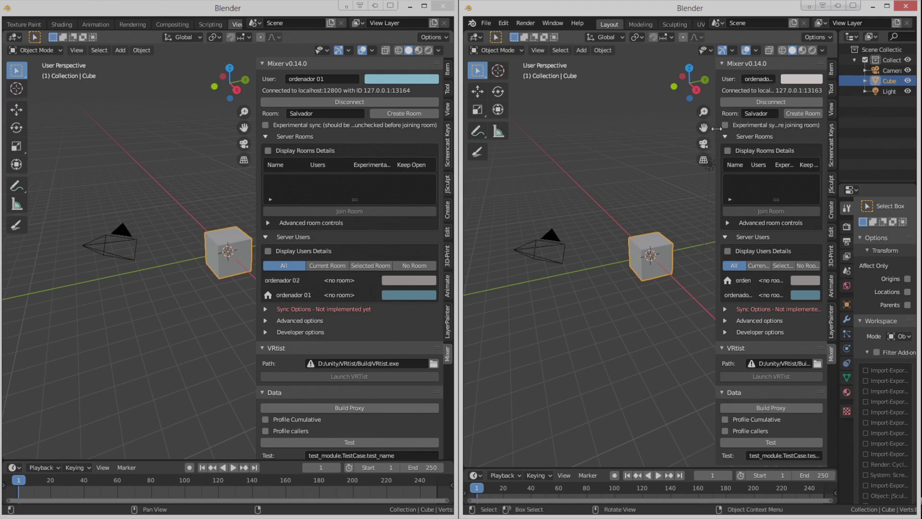
- Widen the Mixer sidebar in the ordenador 02 instance and create a room there with the default room name
{"action": "left_click_drag", "start_coordinate": [717, 128], "coordinate": [684, 130]}
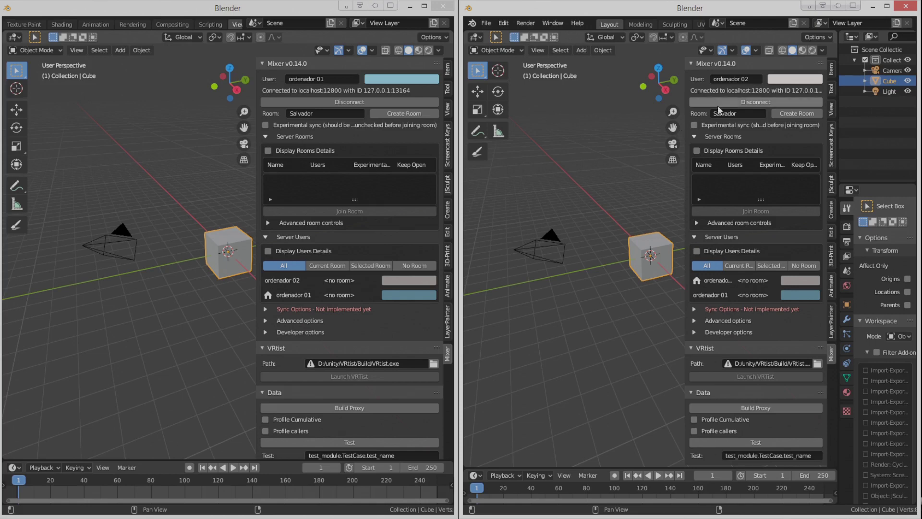
{"action": "left_click", "coordinate": [788, 114]}
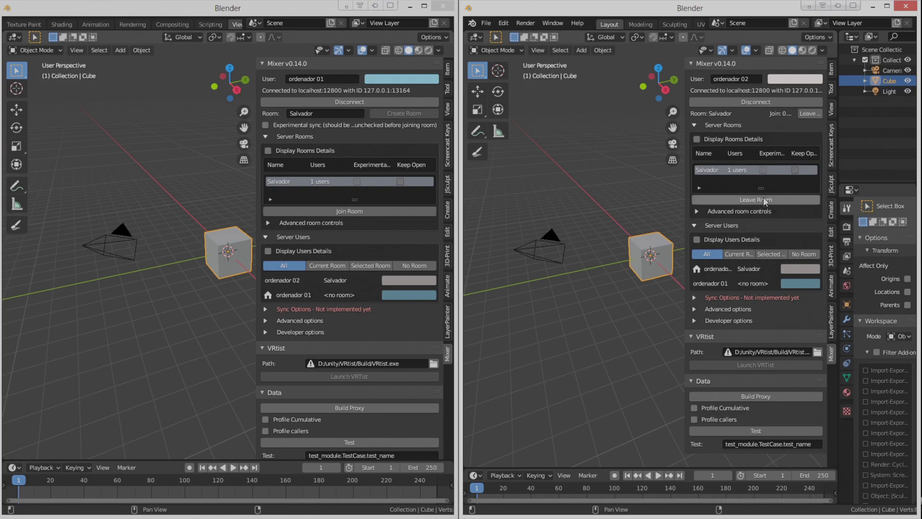
- Join ordenador 02's shared room from the ordenador 01 instance and examine the other user's viewpoint marker and selection outline
{"action": "left_click", "coordinate": [344, 212]}
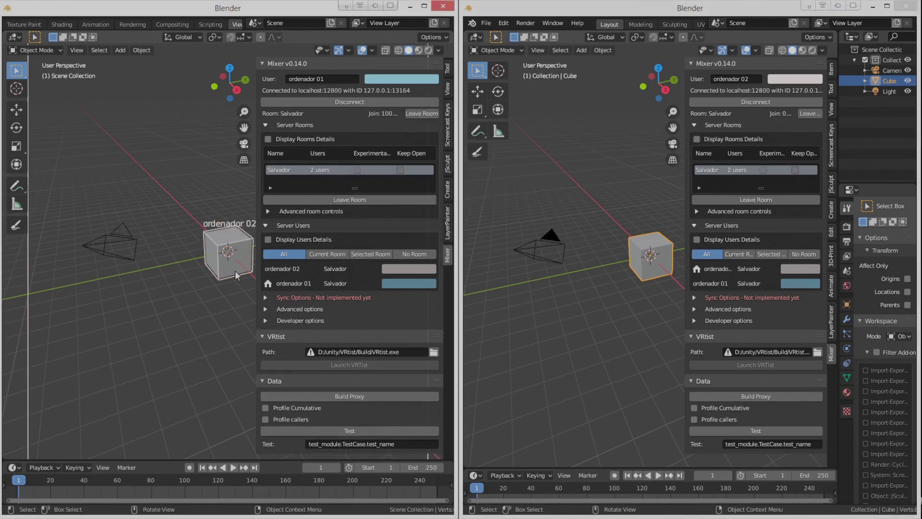
{"action": "middle_click_drag", "start_coordinate": [235, 275], "coordinate": [162, 228]}
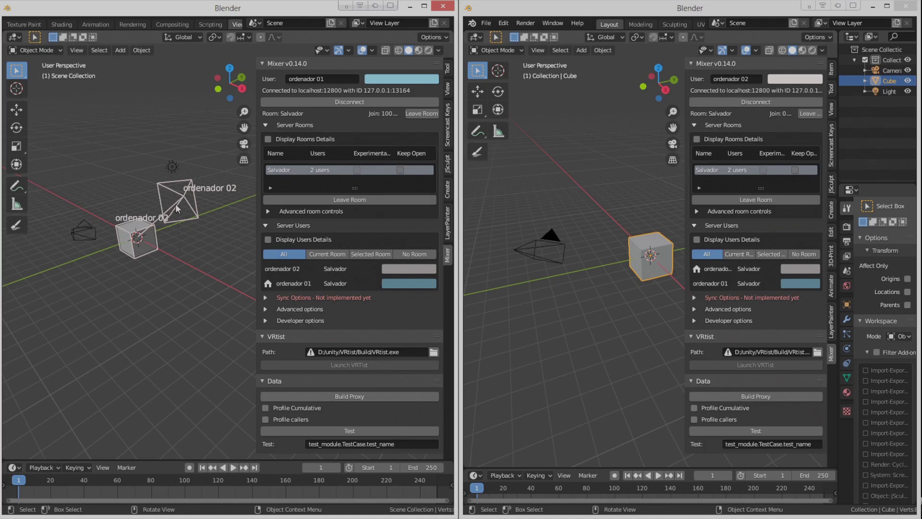
{"action": "mouse_move", "coordinate": [182, 207]}
{"action": "middle_mouse_down"}
{"action": "mouse_move", "coordinate": [195, 210]}
{"action": "mouse_move", "coordinate": [177, 199]}
{"action": "mouse_move", "coordinate": [192, 195]}
{"action": "middle_mouse_up"}
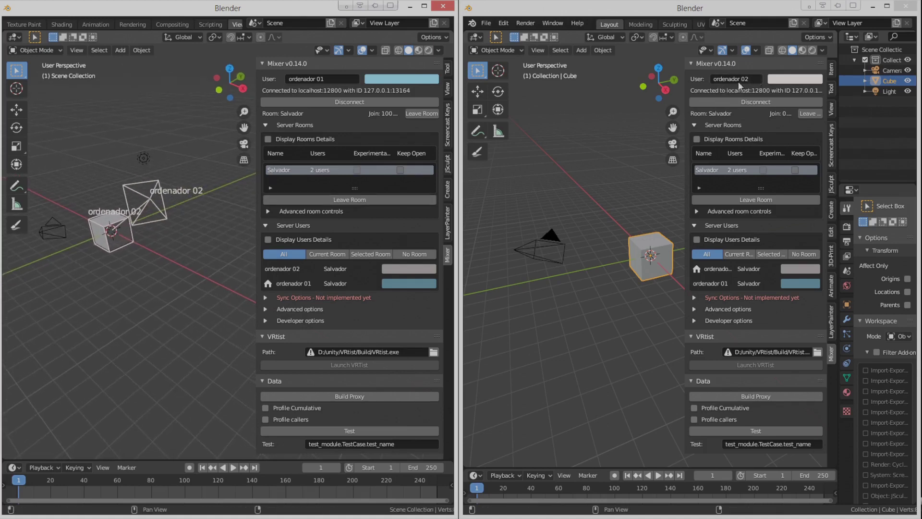
{"action": "middle_click_drag", "start_coordinate": [233, 191], "coordinate": [191, 164]}
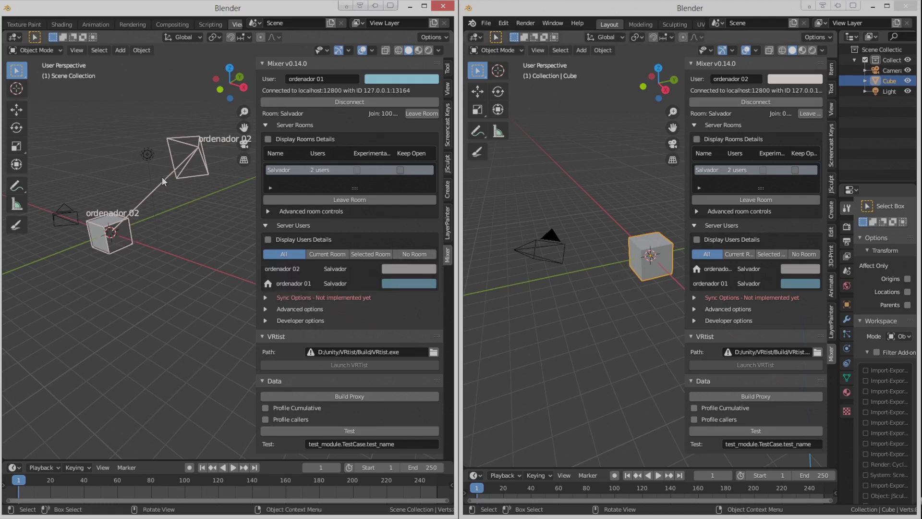
{"action": "middle_click_drag", "start_coordinate": [174, 174], "coordinate": [157, 158]}
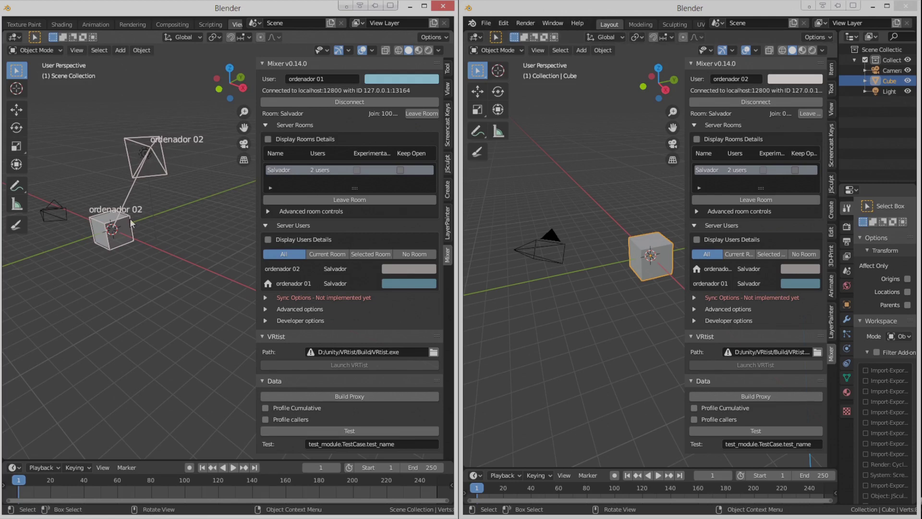
{"action": "middle_click_drag", "start_coordinate": [122, 219], "coordinate": [100, 249]}
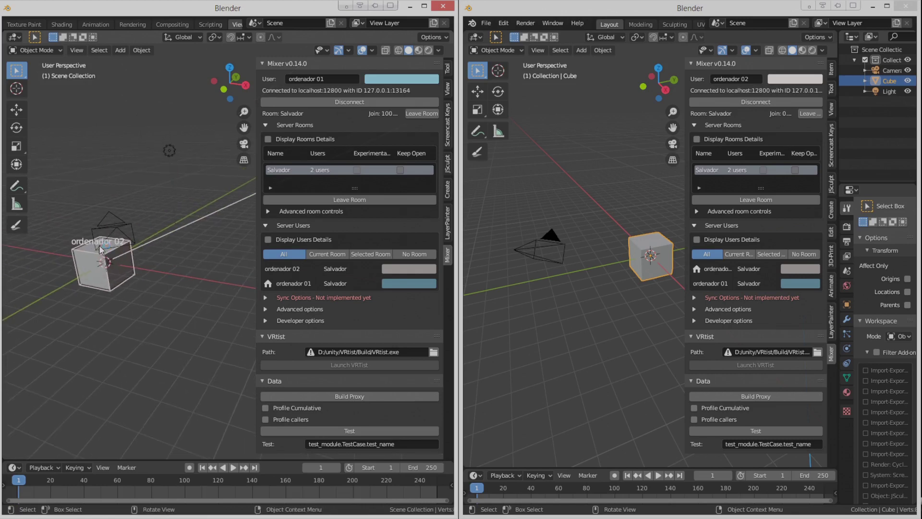
{"action": "scroll", "coordinate": [156, 195], "scroll_direction": "down", "scroll_amount": 3}
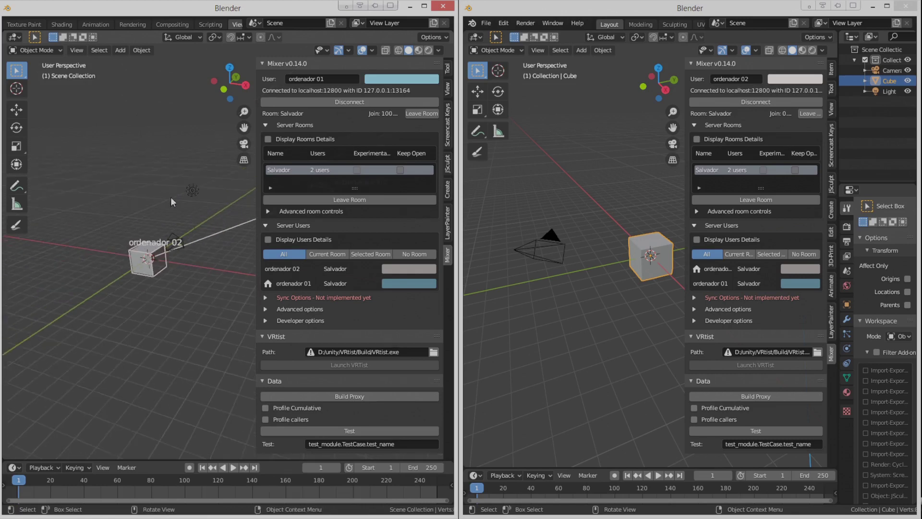
{"action": "middle_click_drag", "start_coordinate": [158, 206], "coordinate": [132, 199], "text": "shift"}
{"action": "middle_click_drag", "start_coordinate": [576, 254], "coordinate": [588, 276]}
{"action": "key", "text": "g"}
{"action": "right_click", "coordinate": [596, 286]}
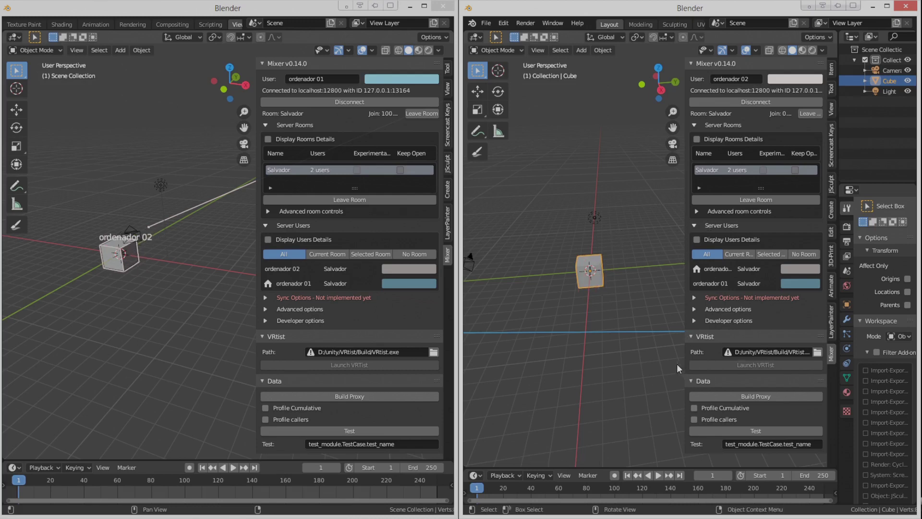
{"action": "middle_click_drag", "start_coordinate": [564, 320], "coordinate": [579, 319]}
- Replace the default cube with a Monkey mesh in the ordenador 01 instance
{"action": "middle_click_drag", "start_coordinate": [151, 285], "coordinate": [158, 247]}
{"action": "left_click", "coordinate": [129, 251]}
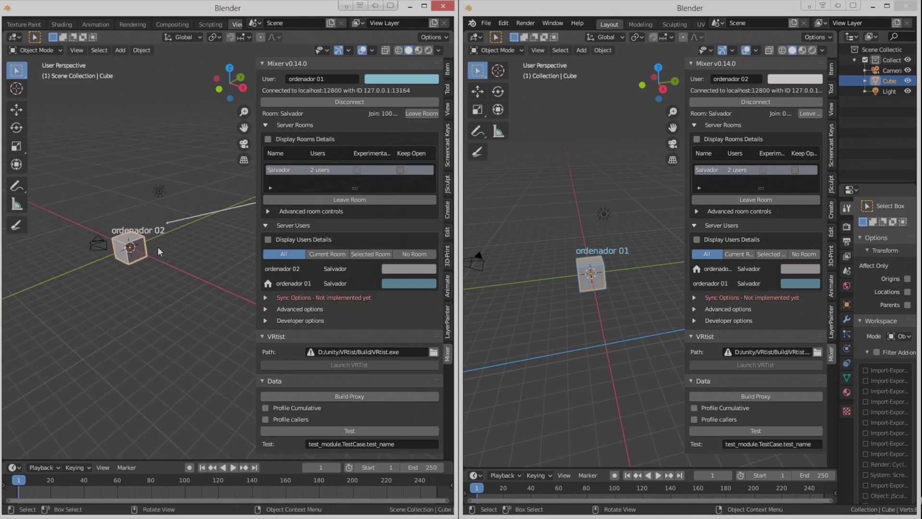
{"action": "key", "text": "Delete"}
{"action": "key", "text": "shift+a"}
{"action": "mouse_move", "coordinate": [158, 246]}
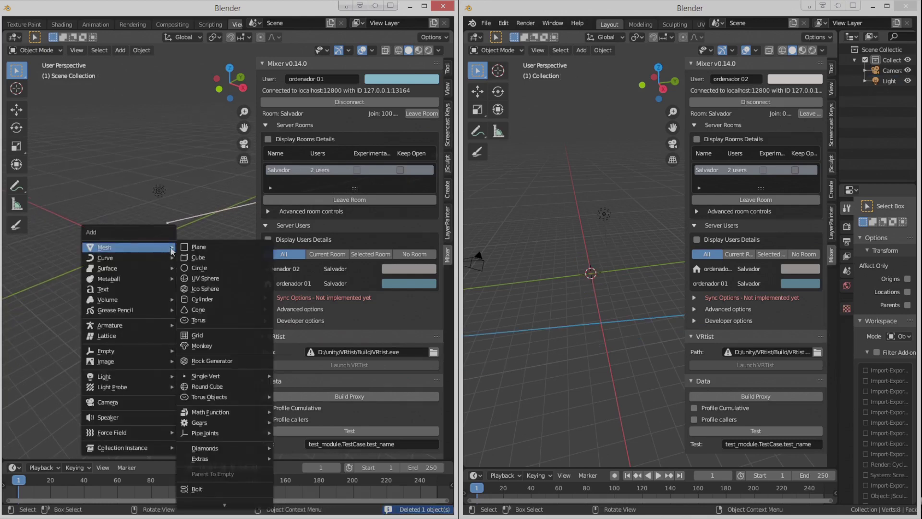
{"action": "left_click", "coordinate": [203, 345]}
- Examine the monkey and the other user's viewpoint marker in both instances from several angles, including the front view
{"action": "middle_click_drag", "start_coordinate": [154, 266], "coordinate": [198, 256]}
{"action": "scroll", "coordinate": [197, 256], "scroll_direction": "down", "scroll_amount": 1}
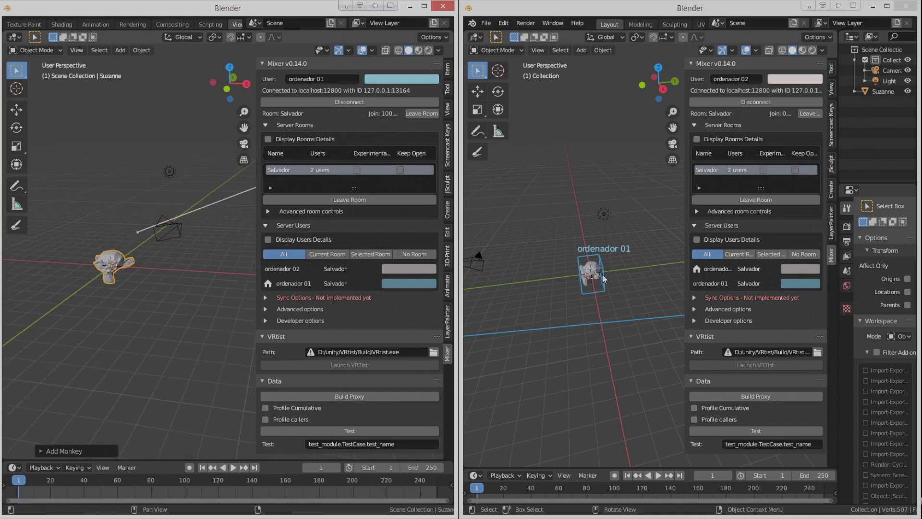
{"action": "middle_click_drag", "start_coordinate": [603, 276], "coordinate": [636, 259]}
{"action": "scroll", "coordinate": [606, 264], "scroll_direction": "down", "scroll_amount": 4}
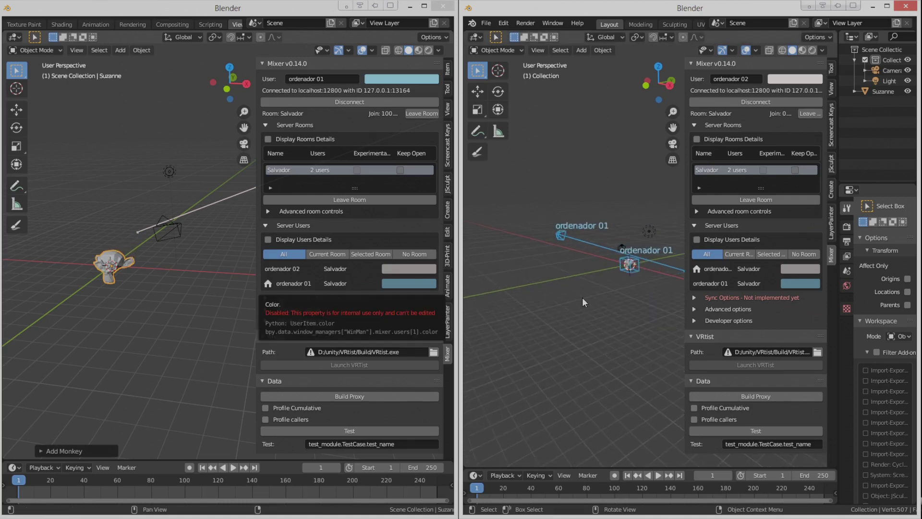
{"action": "key", "text": "KP_1"}
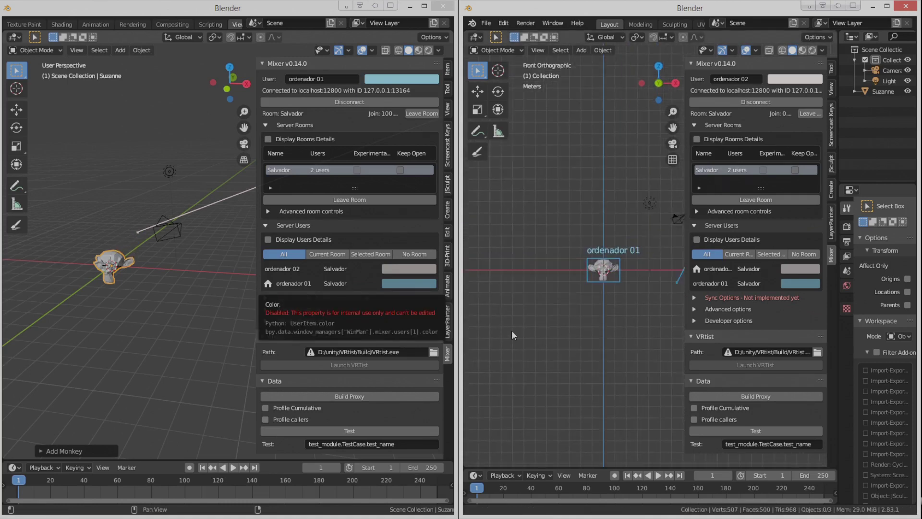
{"action": "middle_click_drag", "start_coordinate": [67, 325], "coordinate": [60, 357]}
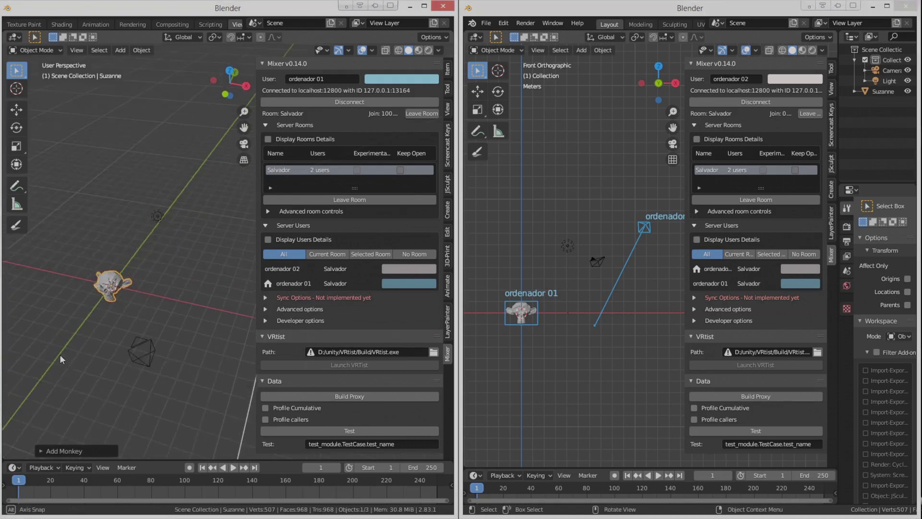
{"action": "key", "text": "KP_1"}
{"action": "scroll", "coordinate": [220, 218], "scroll_direction": "down", "scroll_amount": 3}
{"action": "middle_click_drag", "start_coordinate": [177, 233], "coordinate": [209, 245], "text": "shift"}
{"action": "scroll", "coordinate": [145, 259], "scroll_direction": "up", "scroll_amount": 3}
{"action": "scroll", "coordinate": [104, 298], "scroll_direction": "up", "scroll_amount": 2}
{"action": "middle_click_drag", "start_coordinate": [104, 299], "coordinate": [191, 273], "text": "shift"}
{"action": "scroll", "coordinate": [139, 289], "scroll_direction": "up", "scroll_amount": 3}
{"action": "middle_click_drag", "start_coordinate": [127, 287], "coordinate": [151, 281], "text": "shift"}
{"action": "middle_click_drag", "start_coordinate": [537, 293], "coordinate": [573, 293]}
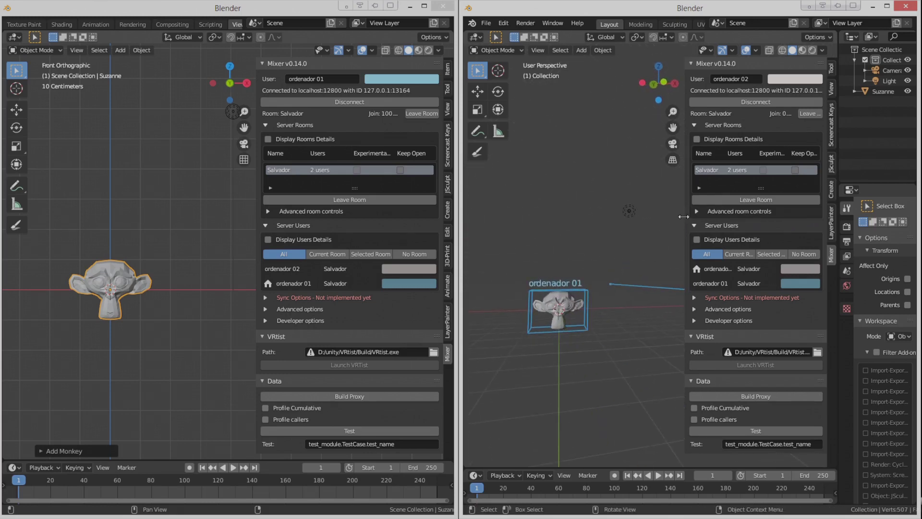
- Hide the sidebar in both Blender instances
{"action": "mouse_move", "coordinate": [684, 216]}
{"action": "left_mouse_down"}
{"action": "mouse_move", "coordinate": [705, 221]}
{"action": "mouse_move", "coordinate": [687, 223]}
{"action": "left_mouse_up"}
{"action": "key", "text": "n"}
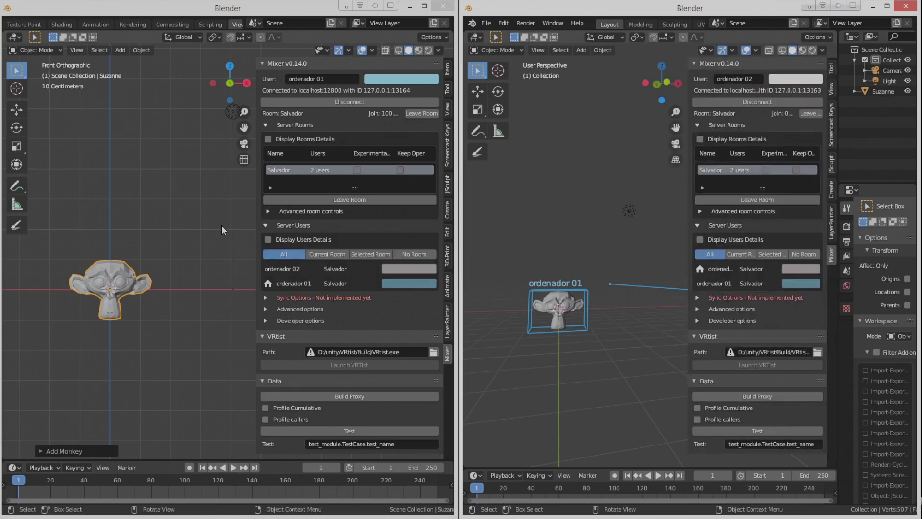
{"action": "key", "text": "n"}
{"action": "left_click", "coordinate": [189, 201]}
{"action": "key", "text": "n"}
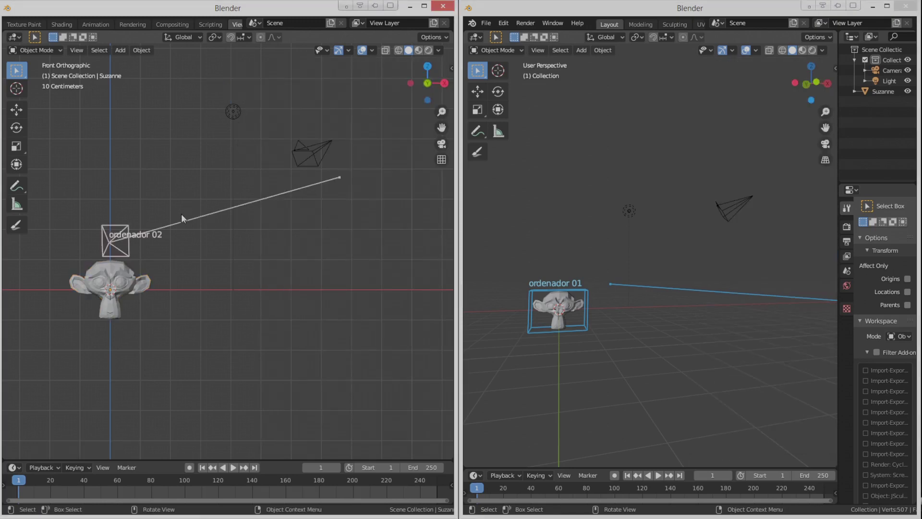
- Put the monkey into Edit Mode in the ordenador 01 instance and select a single face high on one side of its head
{"action": "left_click", "coordinate": [145, 275]}
{"action": "middle_click_drag", "start_coordinate": [145, 276], "coordinate": [173, 287]}
{"action": "scroll", "coordinate": [187, 298], "scroll_direction": "down", "scroll_amount": 5}
{"action": "scroll", "coordinate": [198, 309], "scroll_direction": "up", "scroll_amount": 3}
{"action": "middle_click_drag", "start_coordinate": [574, 327], "coordinate": [623, 278]}
{"action": "middle_click_drag", "start_coordinate": [183, 343], "coordinate": [215, 313]}
{"action": "scroll", "coordinate": [247, 334], "scroll_direction": "up", "scroll_amount": 4}
{"action": "key", "text": "Tab"}
{"action": "middle_click_drag", "start_coordinate": [215, 279], "coordinate": [165, 278]}
{"action": "key", "text": "3"}
{"action": "left_click", "coordinate": [178, 280]}
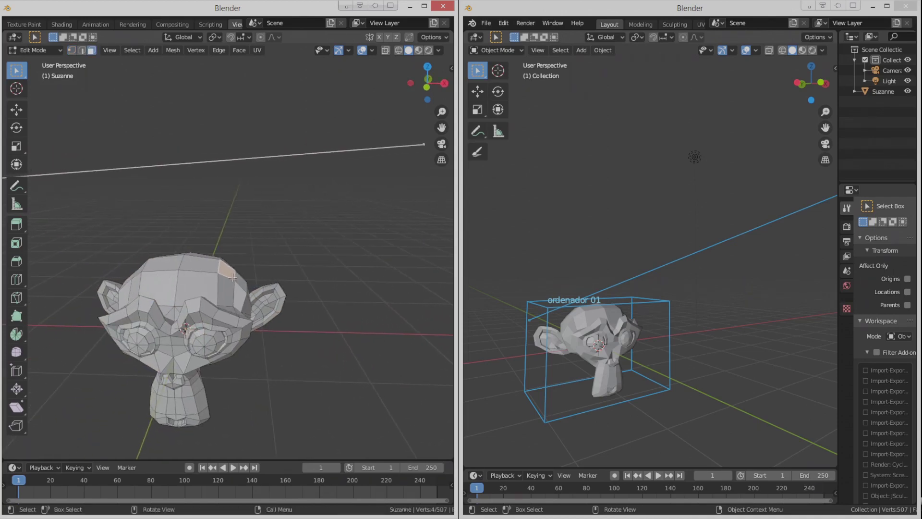
- In the front view, extrude the selected face outward to begin a horn and scale its end down
{"action": "key", "text": "KP_1"}
{"action": "scroll", "coordinate": [232, 276], "scroll_direction": "up", "scroll_amount": 5}
{"action": "middle_click_drag", "start_coordinate": [267, 251], "coordinate": [226, 356], "text": "shift"}
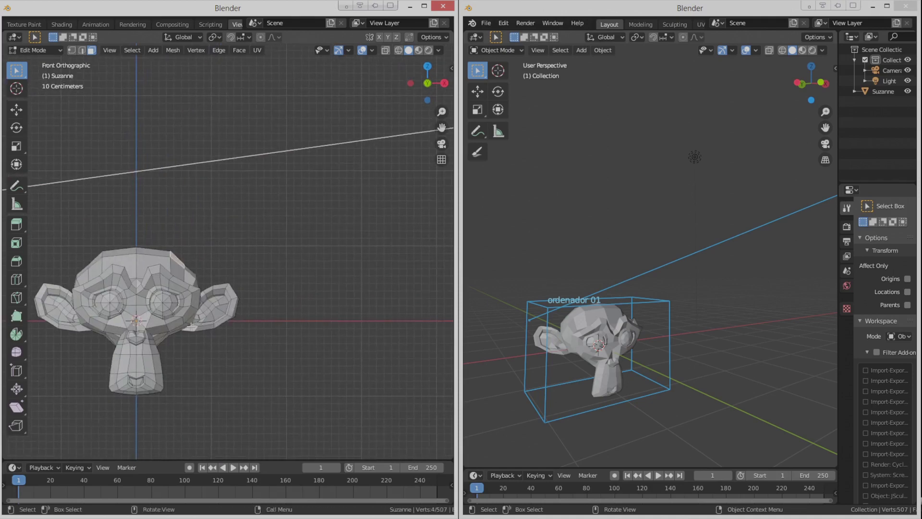
{"action": "key", "text": "e"}
{"action": "left_click", "coordinate": [225, 312]}
{"action": "scroll", "coordinate": [240, 307], "scroll_direction": "up", "scroll_amount": 2}
{"action": "key", "text": "s"}
{"action": "left_click", "coordinate": [250, 293]}
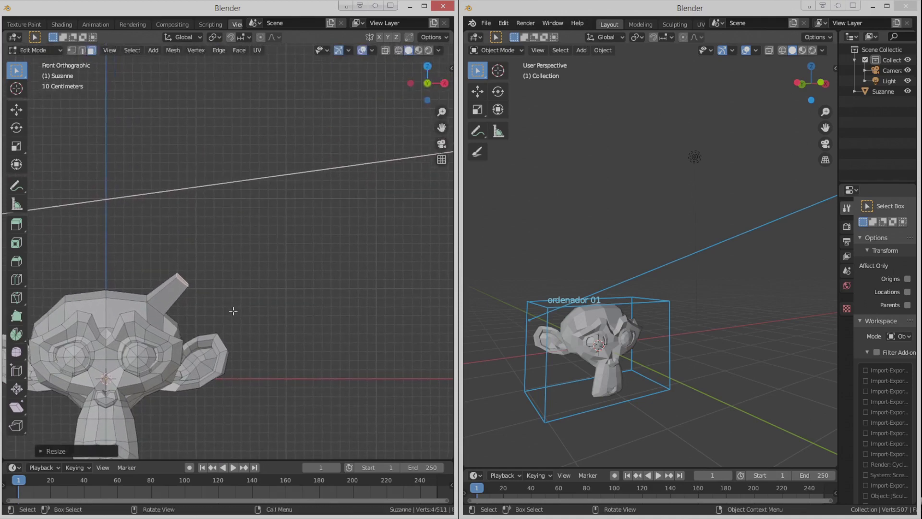
- Extrude the horn's end further outward and scale the new tip to about 0.44
{"action": "key", "text": "e"}
{"action": "left_click", "coordinate": [253, 269]}
{"action": "key", "text": "s"}
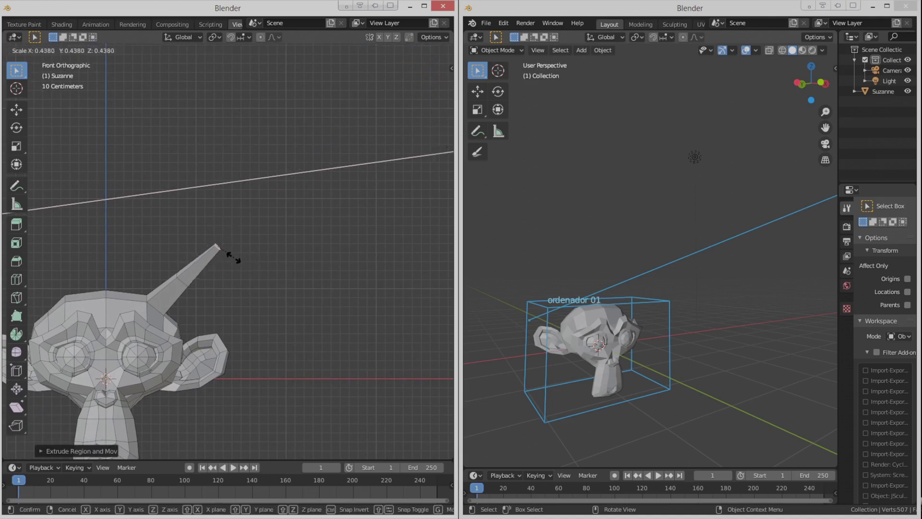
{"action": "left_click", "coordinate": [233, 257]}
- Bend the horn upward by moving its tip inward and rotating it, and scale the tip to about 0.49
{"action": "key", "text": "g"}
{"action": "left_click", "coordinate": [196, 245]}
{"action": "key", "text": "r"}
{"action": "left_click", "coordinate": [234, 238]}
{"action": "key", "text": "s"}
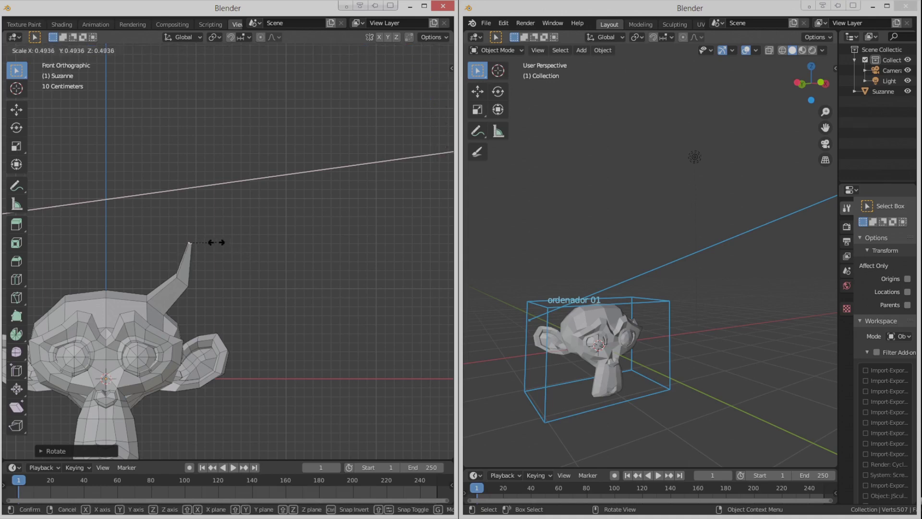
{"action": "left_click", "coordinate": [217, 242]}
- Return the horned monkey to Object Mode in the ordenador 01 instance
{"action": "middle_click_drag", "start_coordinate": [208, 294], "coordinate": [293, 234], "text": "shift"}
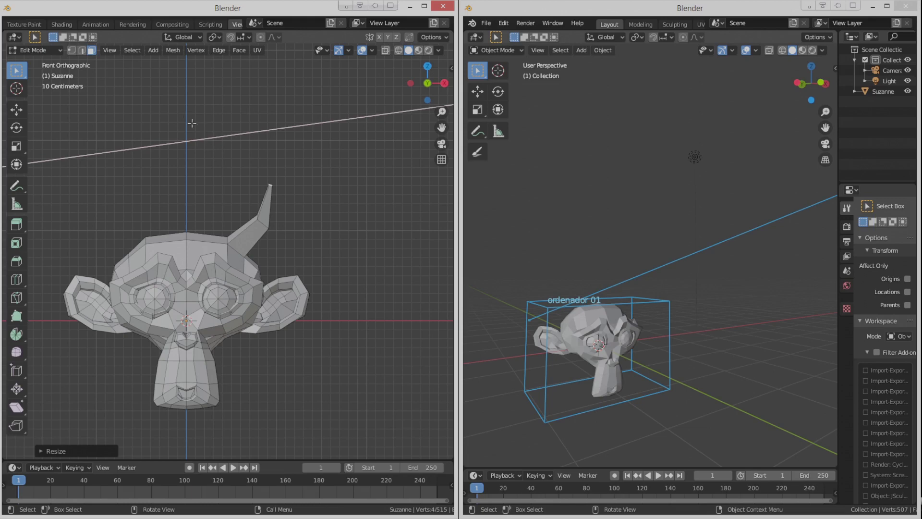
{"action": "left_click", "coordinate": [41, 50]}
{"action": "left_click", "coordinate": [39, 59]}
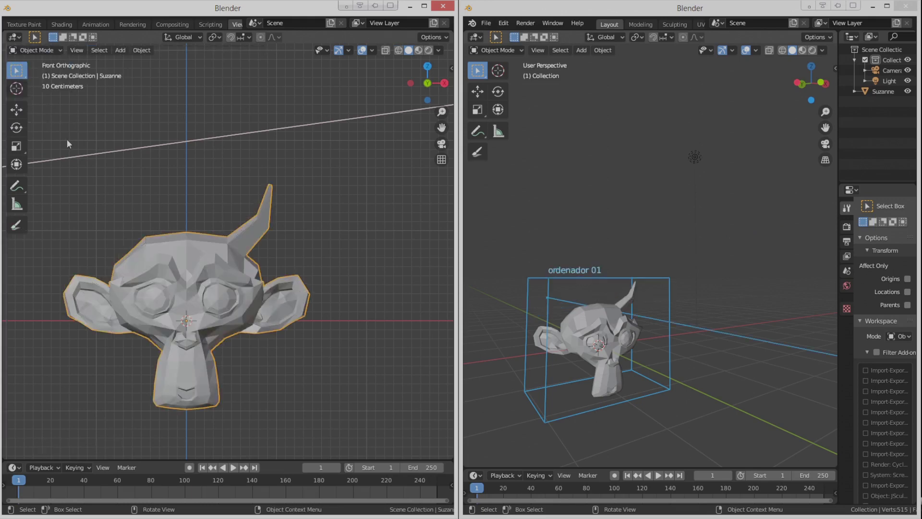
- Examine the horned monkey in the ordenador 01 instance and compare it with the synchronized copy in ordenador 02
{"action": "scroll", "coordinate": [217, 284], "scroll_direction": "down", "scroll_amount": 1}
{"action": "scroll", "coordinate": [274, 315], "scroll_direction": "up", "scroll_amount": 2}
{"action": "middle_click_drag", "start_coordinate": [197, 290], "coordinate": [235, 311], "text": "shift"}
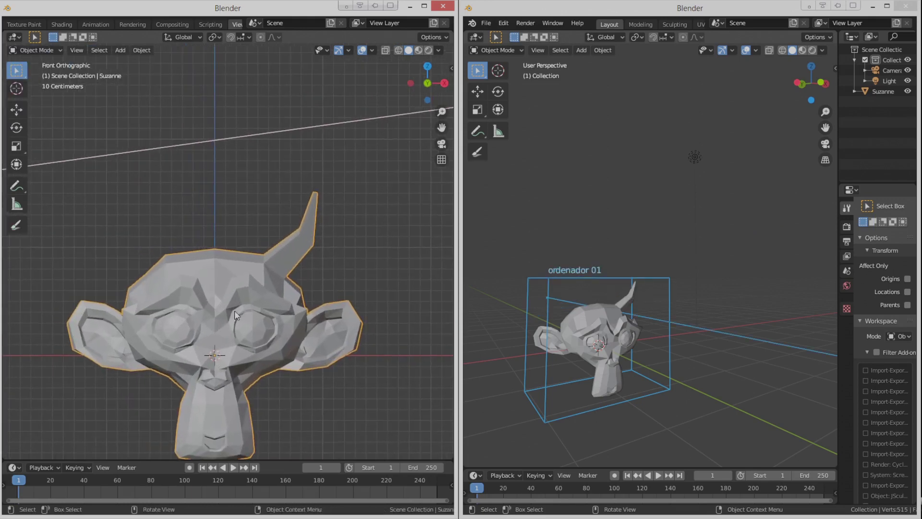
{"action": "scroll", "coordinate": [237, 297], "scroll_direction": "down", "scroll_amount": 4}
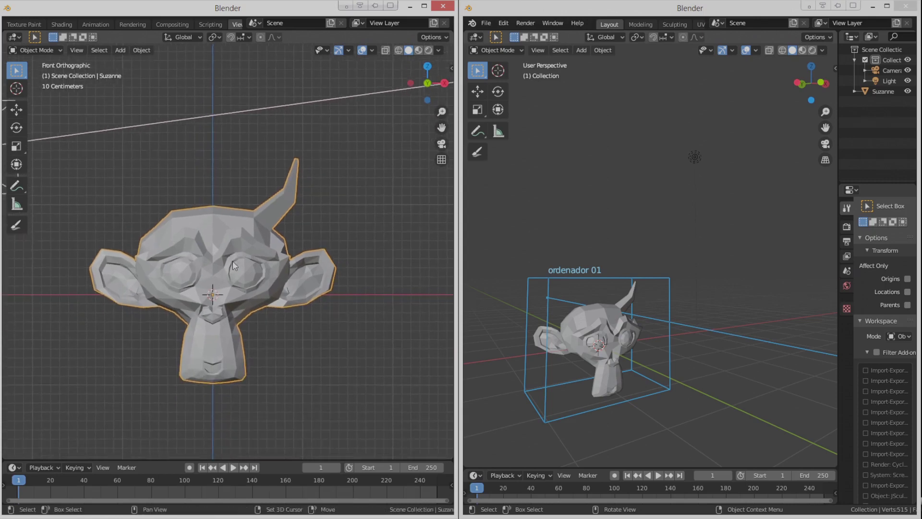
{"action": "scroll", "coordinate": [235, 266], "scroll_direction": "up", "scroll_amount": 1}
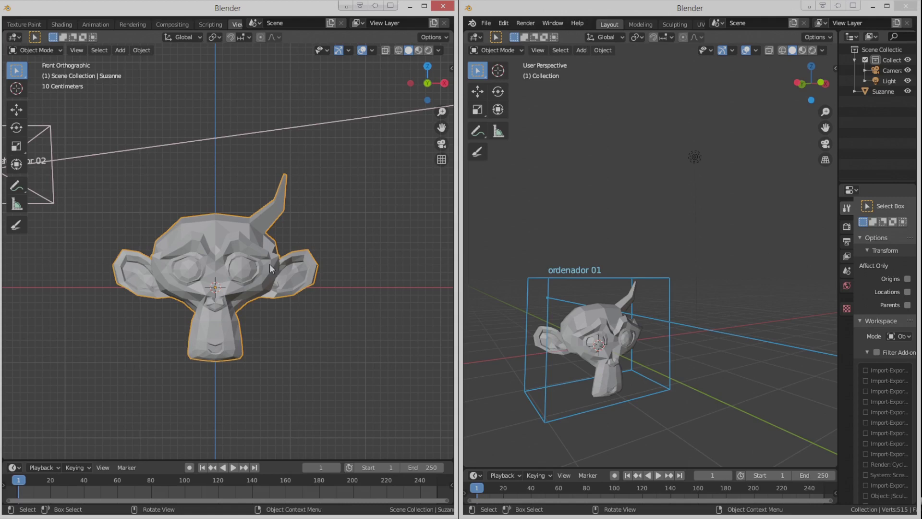
{"action": "mouse_move", "coordinate": [282, 280]}
{"action": "middle_mouse_down"}
{"action": "mouse_move", "coordinate": [260, 278]}
{"action": "mouse_move", "coordinate": [274, 292]}
{"action": "mouse_move", "coordinate": [267, 291]}
{"action": "middle_mouse_up"}
{"action": "key", "text": "KP_1"}
{"action": "scroll", "coordinate": [260, 278], "scroll_direction": "down", "scroll_amount": 1}
{"action": "scroll", "coordinate": [261, 291], "scroll_direction": "down", "scroll_amount": 3}
{"action": "scroll", "coordinate": [294, 283], "scroll_direction": "down", "scroll_amount": 4}
{"action": "scroll", "coordinate": [289, 287], "scroll_direction": "up", "scroll_amount": 2}
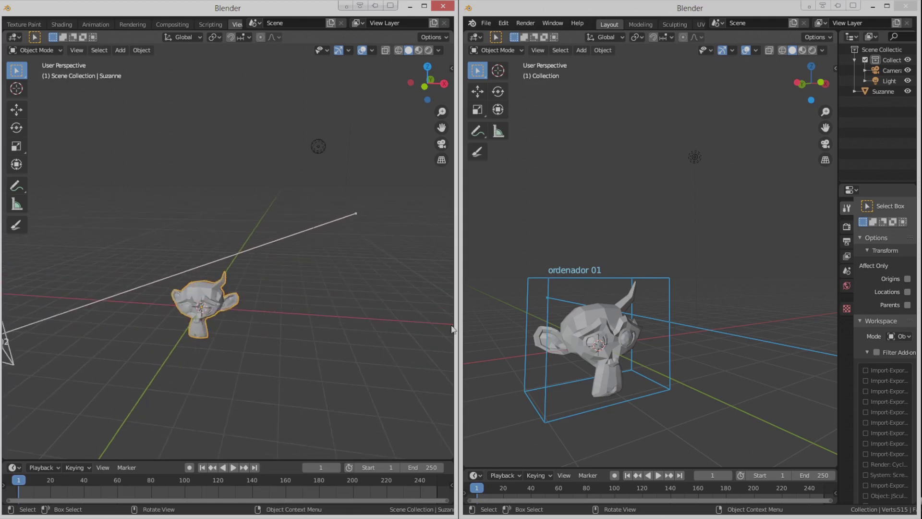
- Insert a keyframe for the monkey at frame 1 in the ordenador 01 instance
{"action": "middle_click_drag", "start_coordinate": [230, 338], "coordinate": [196, 305]}
{"action": "scroll", "coordinate": [197, 301], "scroll_direction": "up", "scroll_amount": 3}
{"action": "key", "text": "i"}
{"action": "left_click", "coordinate": [195, 304]}
{"action": "scroll", "coordinate": [145, 429], "scroll_direction": "down", "scroll_amount": 3}
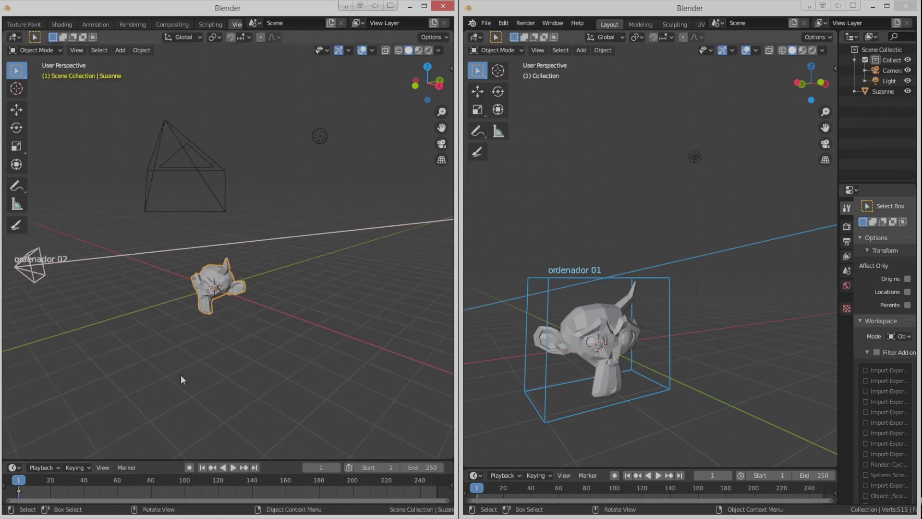
- At frame 49, move the monkey along the Y axis away from the origin and insert a Location keyframe
{"action": "key", "text": "shift+Up"}
{"action": "key", "text": "shift+Up"}
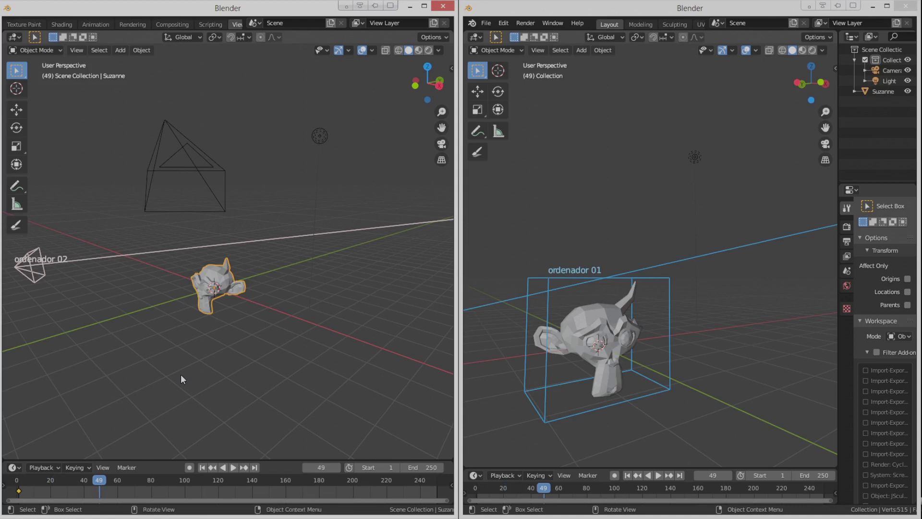
{"action": "key", "text": "g"}
{"action": "key", "text": "y"}
{"action": "left_click", "coordinate": [67, 396]}
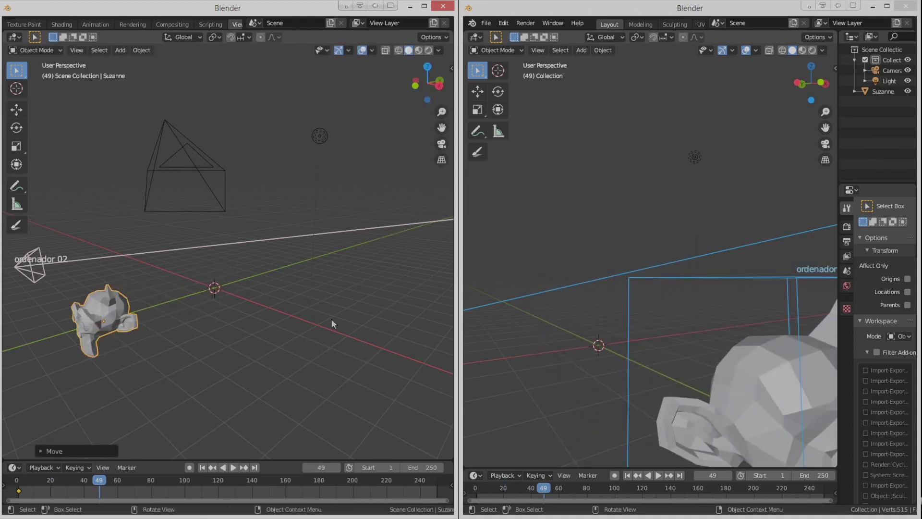
{"action": "key", "text": "i"}
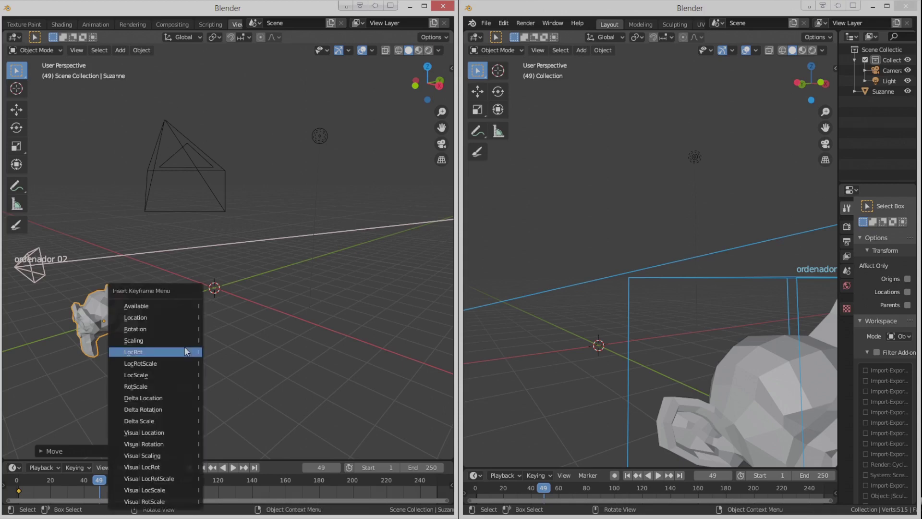
{"action": "left_click", "coordinate": [180, 316]}
- Preview the monkey's animation between frames 1 and 49 and compare its position in both instances
{"action": "middle_click_drag", "start_coordinate": [143, 329], "coordinate": [158, 325]}
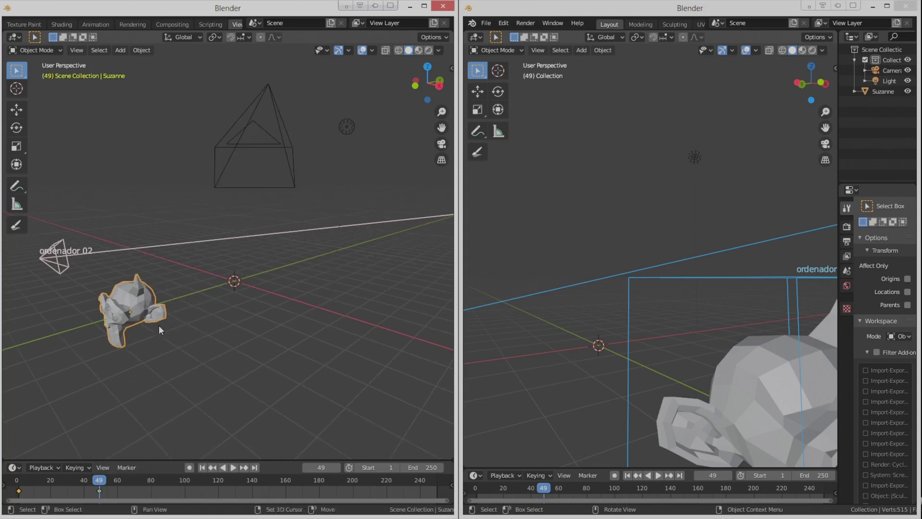
{"action": "key", "text": "shift+Left"}
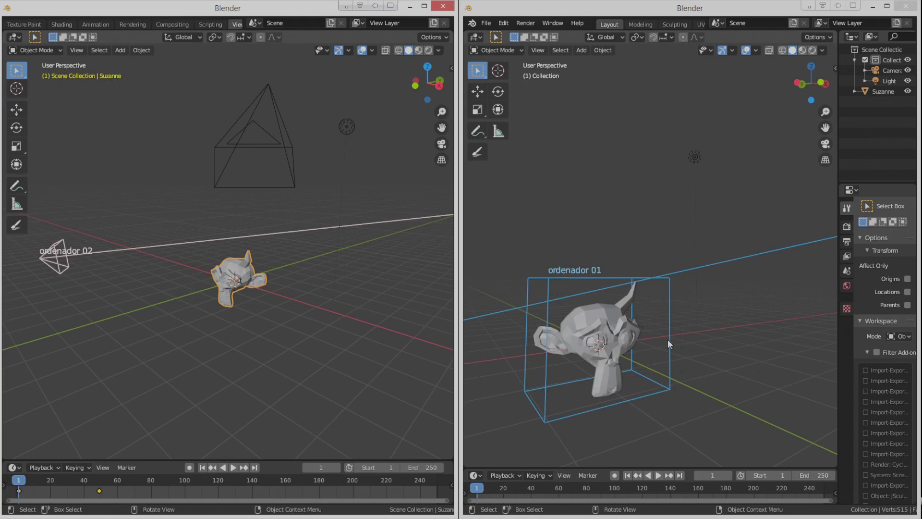
{"action": "key", "text": "space"}
{"action": "key", "text": "Escape"}
{"action": "key", "text": "Up"}
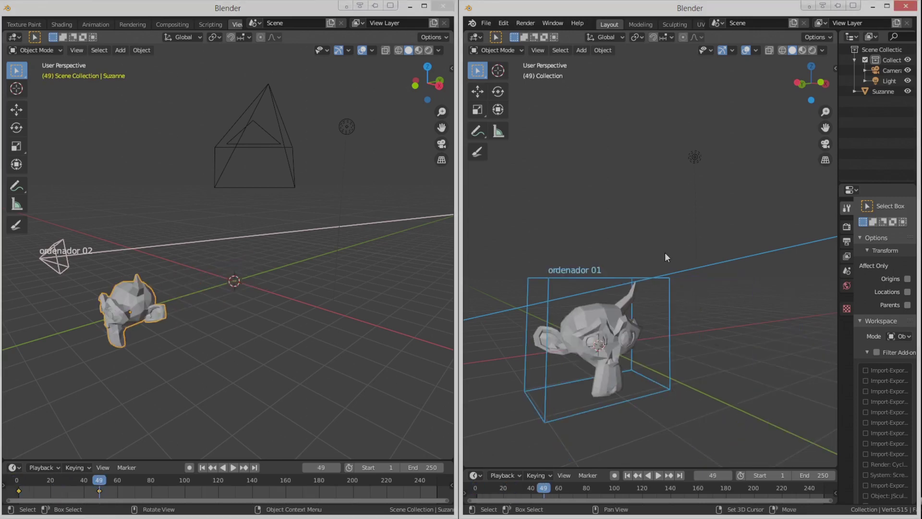
- Select the monkey in the ordenador 02 instance and jump through the timeline frames to compare its animation in both instances
{"action": "key", "text": "Down"}
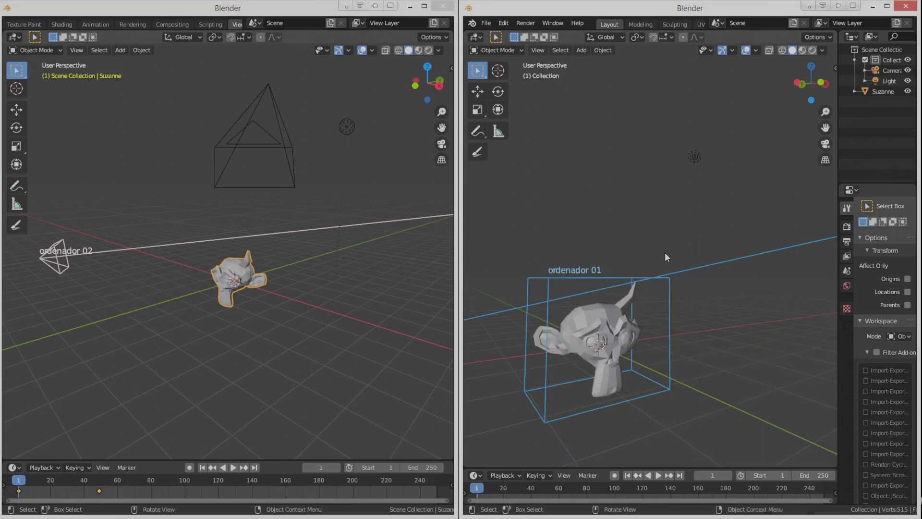
{"action": "left_click", "coordinate": [562, 336]}
{"action": "middle_click_drag", "start_coordinate": [661, 307], "coordinate": [656, 308]}
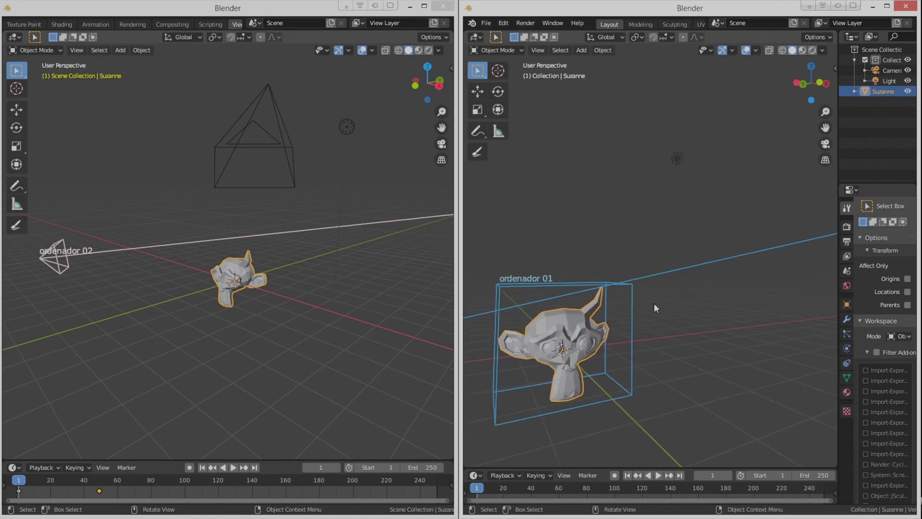
{"action": "key", "text": "shift+Up"}
{"action": "key", "text": "shift+Up"}
{"action": "key", "text": "shift+Up"}
{"action": "key", "text": "shift+Down"}
{"action": "key", "text": "shift+Down"}
{"action": "key", "text": "shift+Down"}
{"action": "key", "text": "shift+Down"}
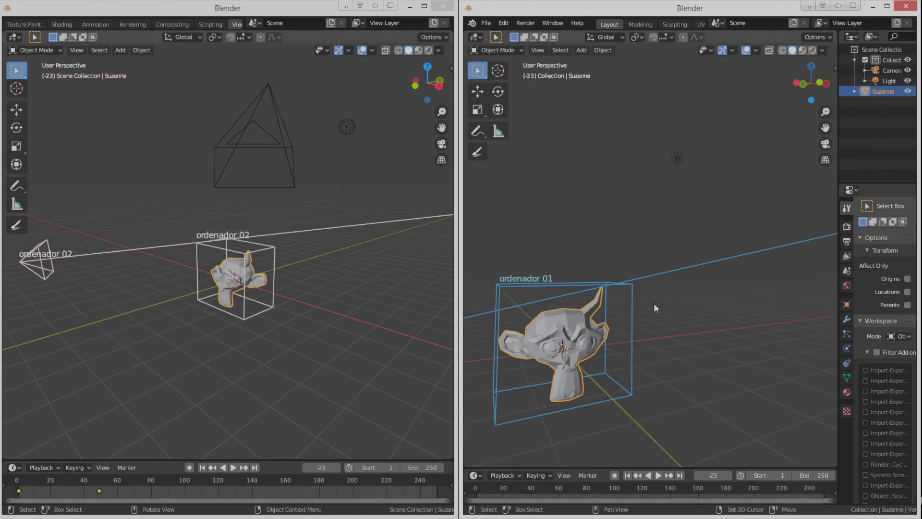
{"action": "key", "text": "shift+Up"}
{"action": "key", "text": "shift+Up"}
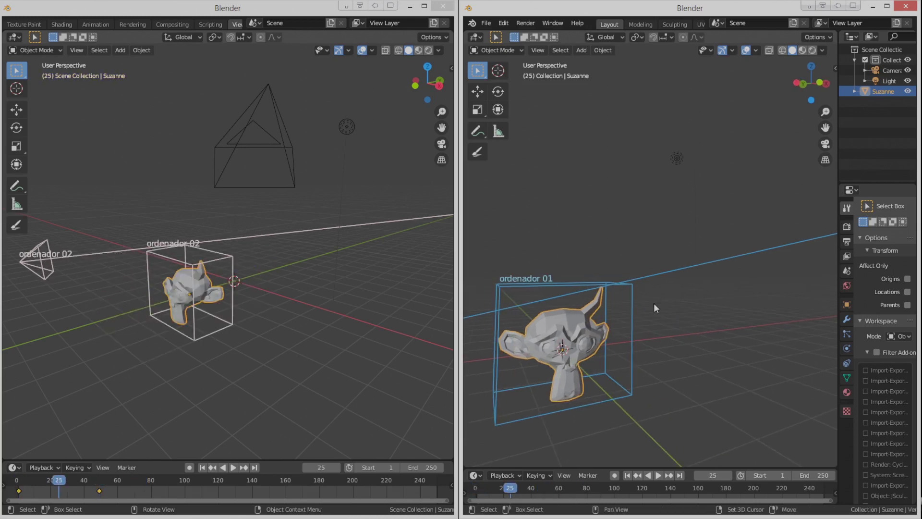
- Play the animation in the ordenador 01 instance, stop it, and return to the beginning while watching the monkey in both instances
{"action": "key", "text": "shift+Left"}
{"action": "middle_click_drag", "start_coordinate": [387, 380], "coordinate": [313, 318]}
{"action": "key", "text": "space"}
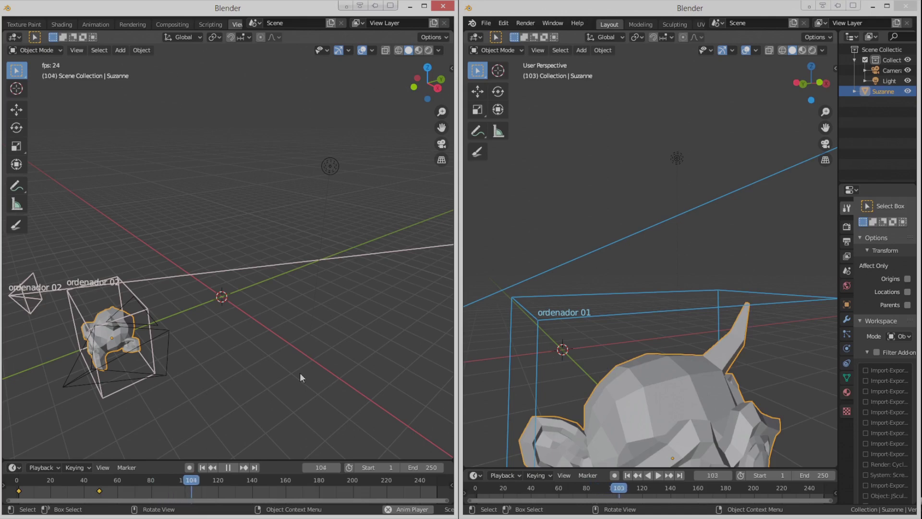
{"action": "key", "text": "space"}
{"action": "key", "text": "shift+Down"}
{"action": "key", "text": "shift+Down"}
{"action": "key", "text": "shift+Down"}
{"action": "key", "text": "shift+Down"}
{"action": "key", "text": "shift+Down"}
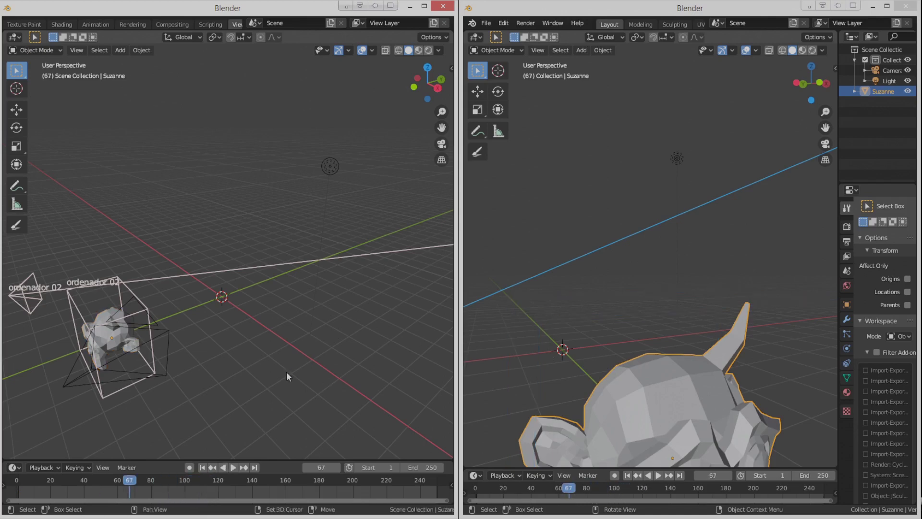
{"action": "middle_click_drag", "start_coordinate": [287, 371], "coordinate": [215, 266]}
{"action": "left_click", "coordinate": [272, 261]}
- Create a new material for the monkey in the ordenador 02 instance
{"action": "left_click", "coordinate": [571, 328]}
{"action": "middle_click_drag", "start_coordinate": [633, 286], "coordinate": [661, 269]}
{"action": "left_click", "coordinate": [846, 392]}
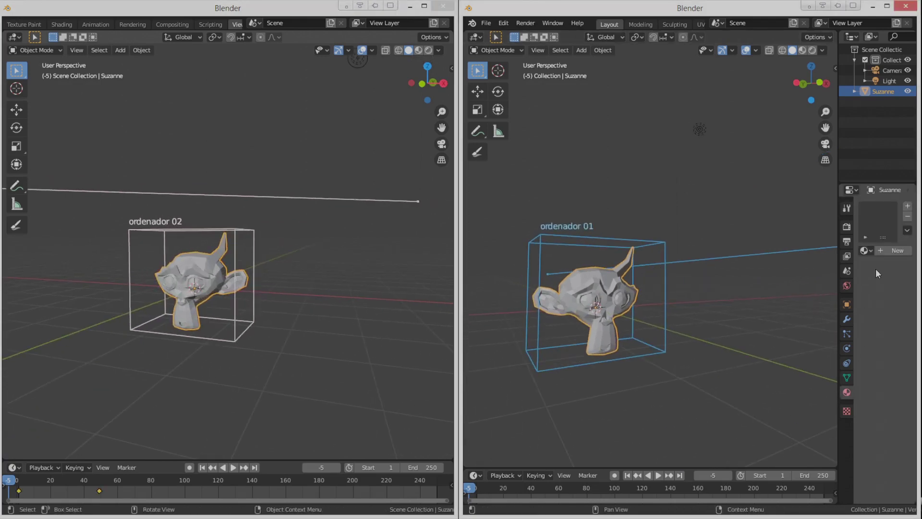
{"action": "left_click", "coordinate": [888, 250]}
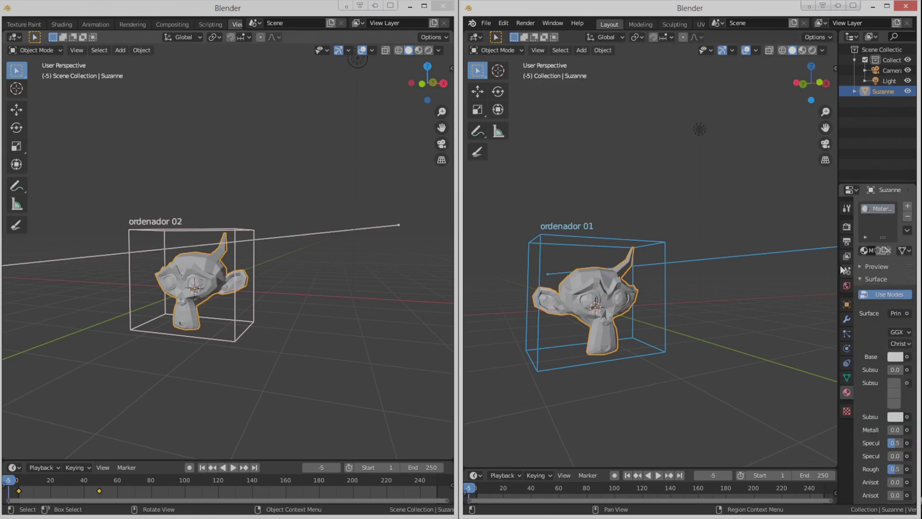
- Set the monkey material's Base Color to a red of about hue 0.019, saturation 0.685, value 0.906
{"action": "left_click_drag", "start_coordinate": [837, 264], "coordinate": [744, 265]}
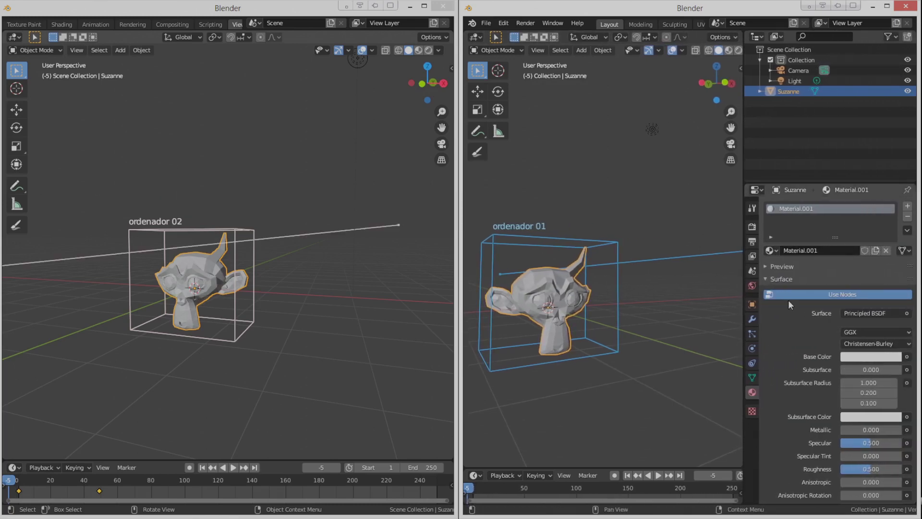
{"action": "left_click", "coordinate": [846, 356]}
{"action": "left_click", "coordinate": [846, 275]}
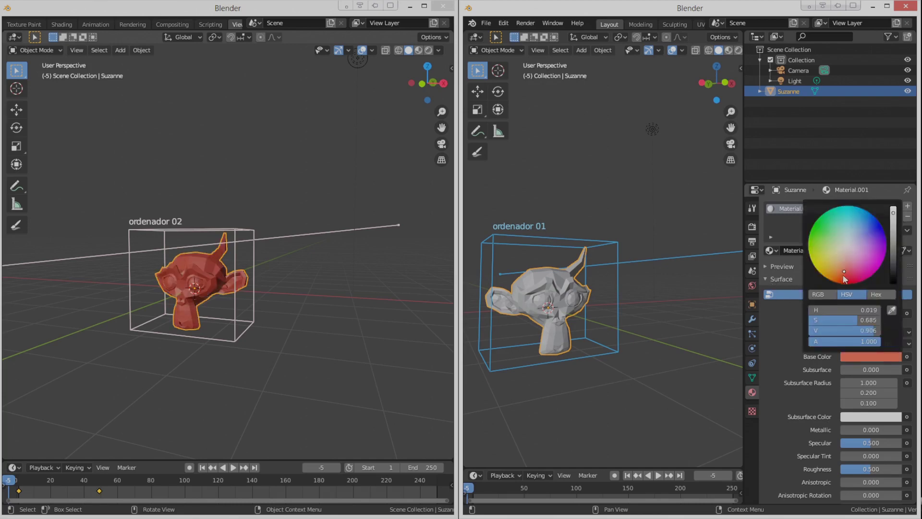
{"action": "middle_click_drag", "start_coordinate": [556, 314], "coordinate": [624, 272]}
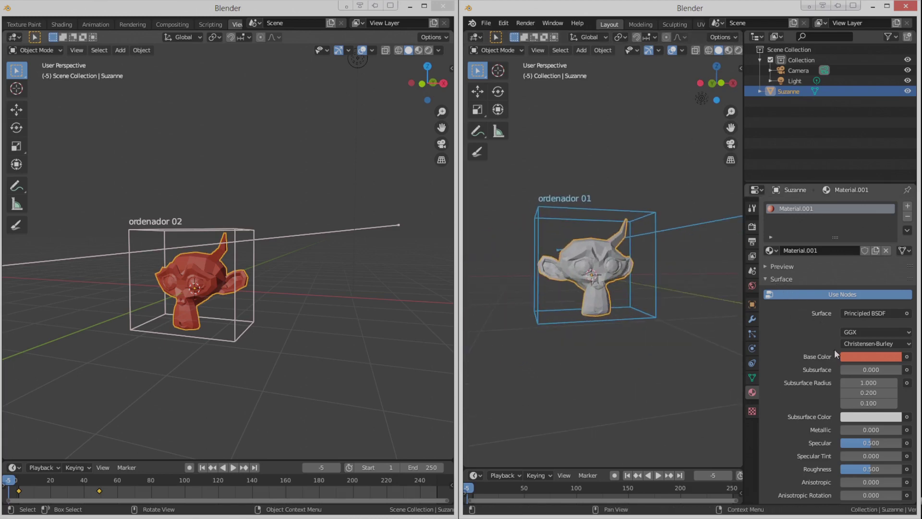
- Copy the red Base Color into the material's Viewport Display color in the ordenador 02 instance
{"action": "left_click", "coordinate": [771, 279]}
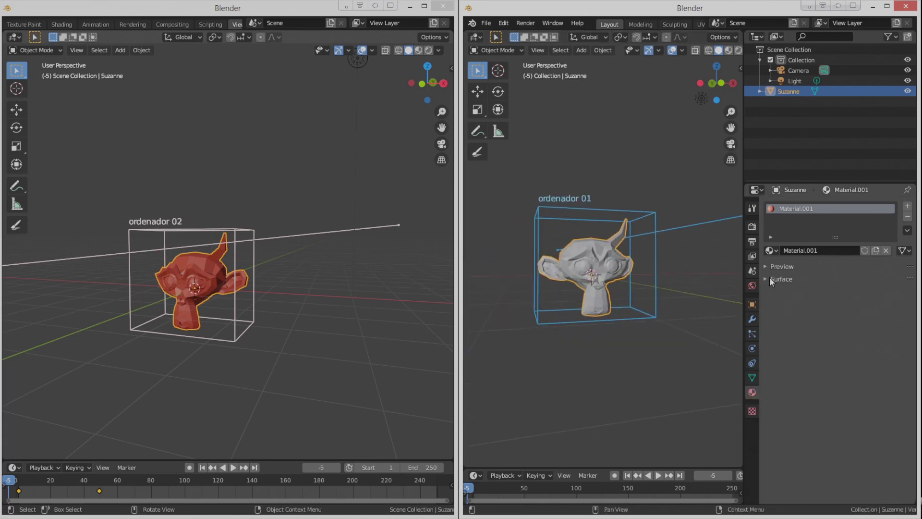
{"action": "left_click", "coordinate": [782, 431]}
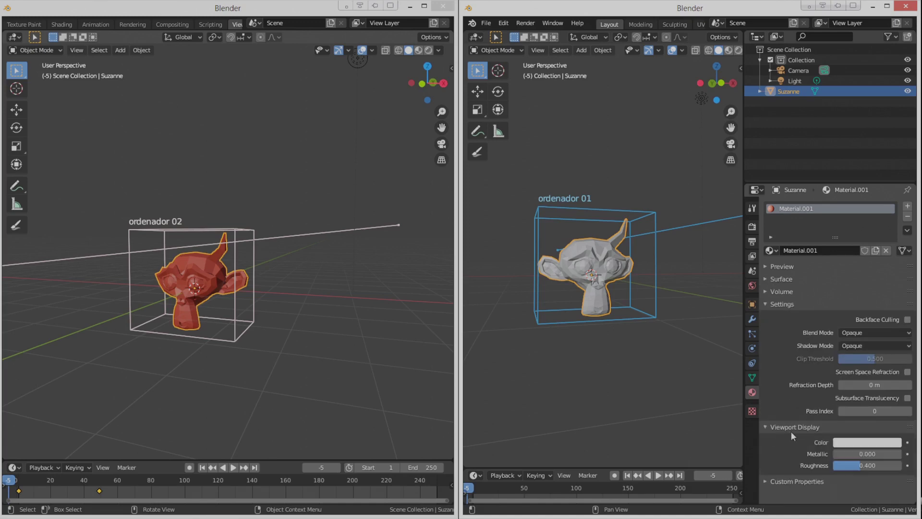
{"action": "key", "text": "ctrl+v"}
{"action": "middle_click_drag", "start_coordinate": [647, 304], "coordinate": [626, 311]}
{"action": "scroll", "coordinate": [626, 311], "scroll_direction": "up", "scroll_amount": 2}
{"action": "middle_click_drag", "start_coordinate": [569, 310], "coordinate": [631, 301], "text": "shift"}
{"action": "scroll", "coordinate": [631, 301], "scroll_direction": "down", "scroll_amount": 3}
{"action": "middle_click_drag", "start_coordinate": [616, 261], "coordinate": [599, 262], "text": "shift"}
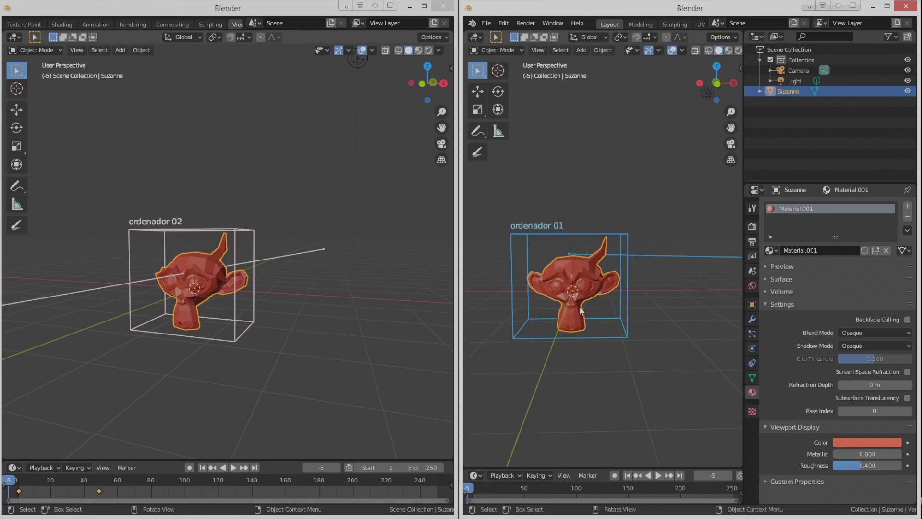
- Add a level 2 Subdivision Surface modifier to the monkey in ordenador 02 and show its modifier settings
{"action": "scroll", "coordinate": [580, 310], "scroll_direction": "up", "scroll_amount": 4}
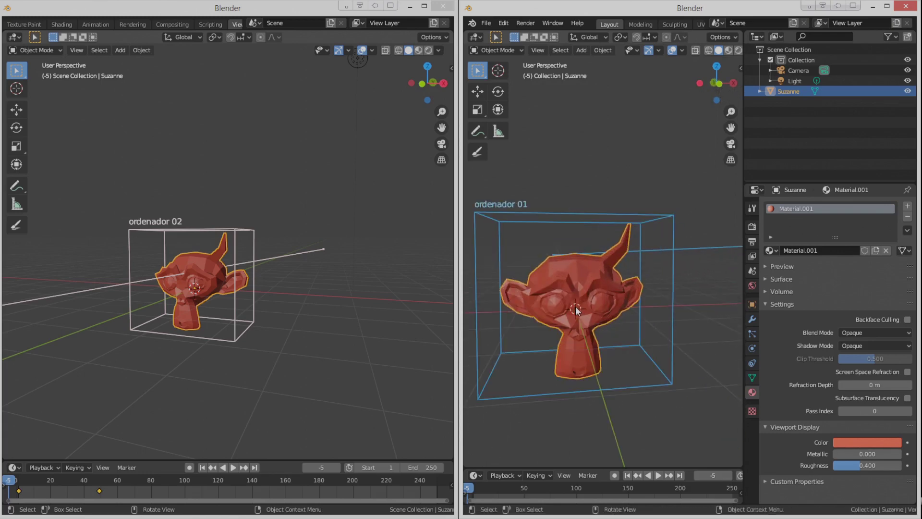
{"action": "key", "text": "ctrl+2"}
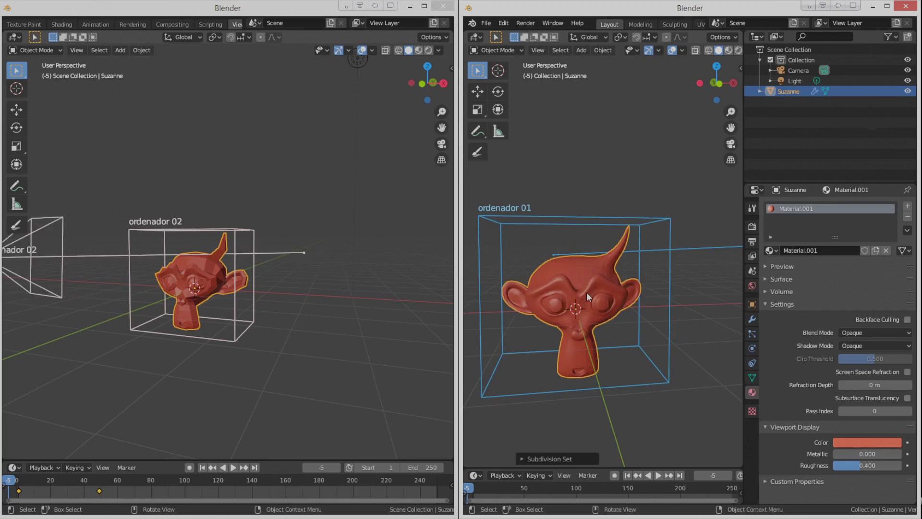
{"action": "left_click", "coordinate": [752, 319]}
- Inspect the monkey's modifier properties and mesh in the ordenador 01 instance to check whether the Subdivision modifier synchronized
{"action": "left_click", "coordinate": [305, 269]}
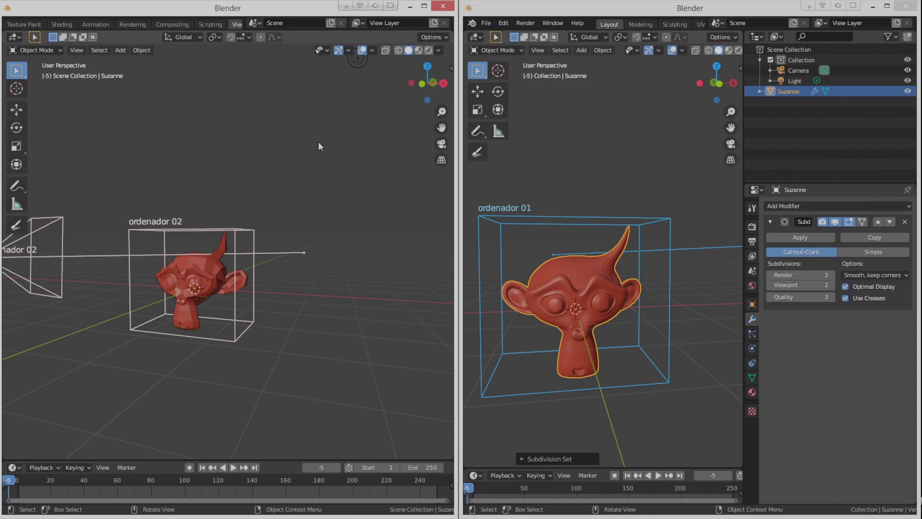
{"action": "key", "text": "shift+F7"}
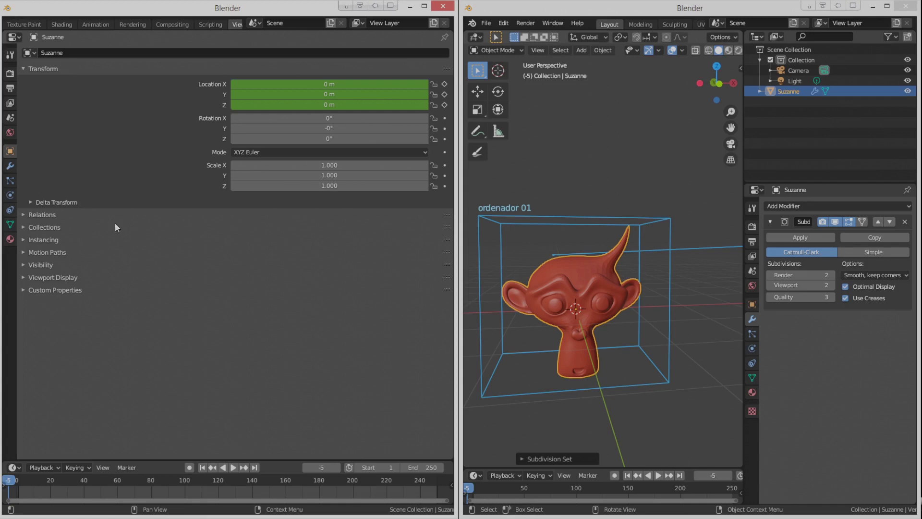
{"action": "key", "text": "shift+F5"}
{"action": "left_click", "coordinate": [213, 275]}
{"action": "key", "text": "shift+F7"}
{"action": "left_click", "coordinate": [15, 163]}
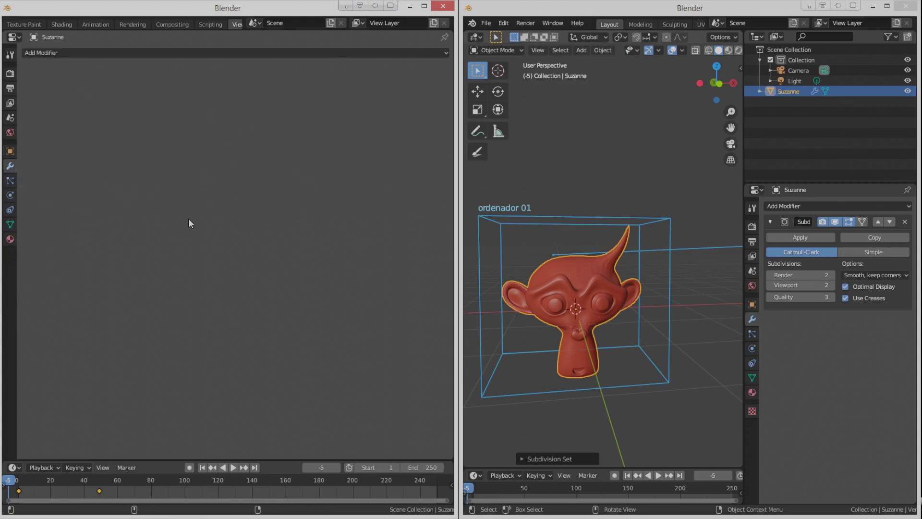
{"action": "key", "text": "shift+F5"}
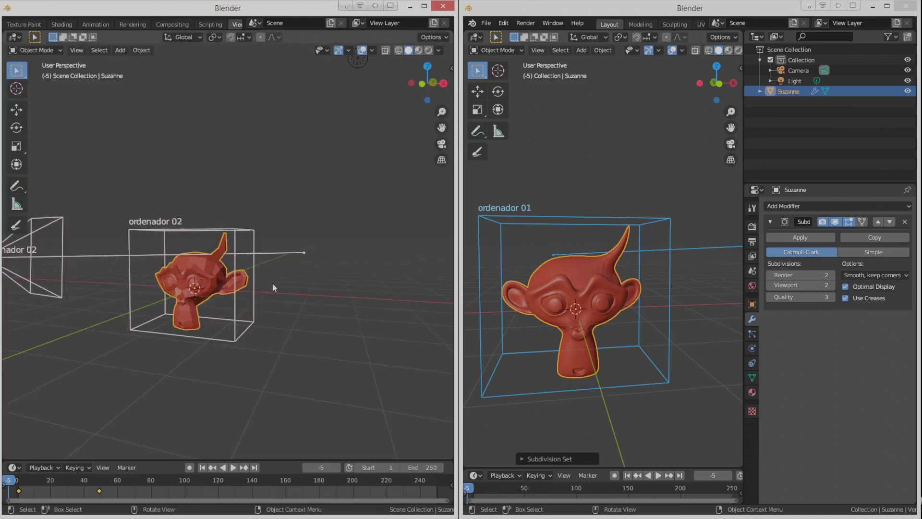
{"action": "scroll", "coordinate": [272, 283], "scroll_direction": "up", "scroll_amount": 1}
{"action": "middle_click_drag", "start_coordinate": [251, 283], "coordinate": [255, 258], "text": "shift"}
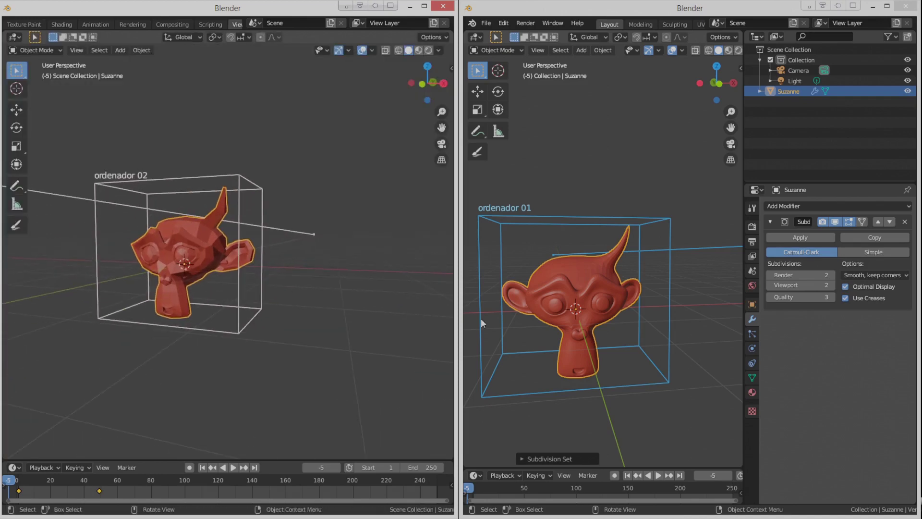
- Apply the Subdivision modifier to the monkey in the ordenador 02 instance
{"action": "left_click", "coordinate": [591, 288]}
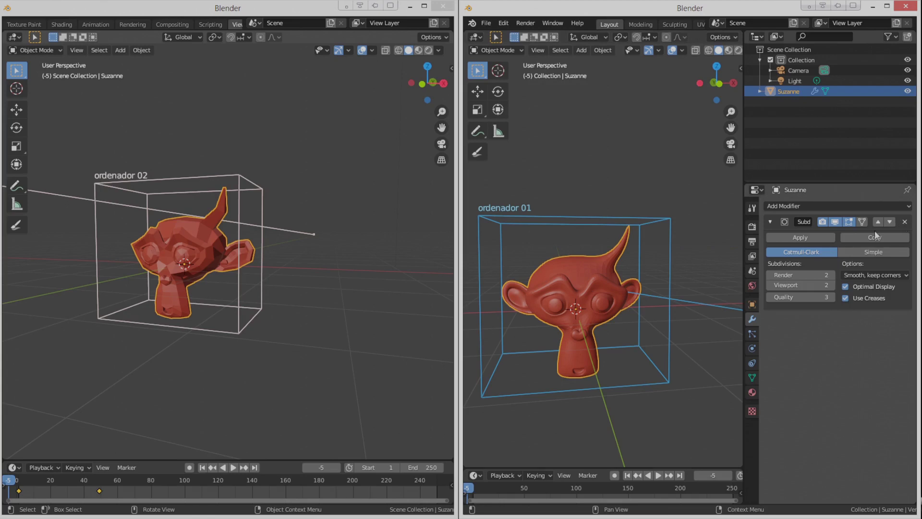
{"action": "left_click", "coordinate": [811, 239]}
{"action": "scroll", "coordinate": [565, 303], "scroll_direction": "down", "scroll_amount": 4}
{"action": "key", "text": "KP_1"}
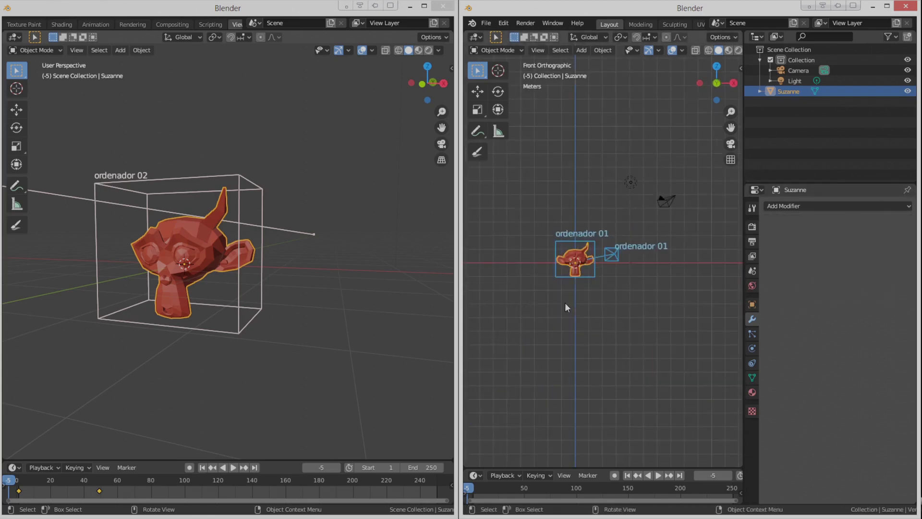
{"action": "scroll", "coordinate": [565, 307], "scroll_direction": "up", "scroll_amount": 3}
- Examine the monkey's mesh in the ordenador 01 instance from the front and other angles, comparing it with the ordenador 02 version
{"action": "left_click", "coordinate": [197, 281]}
{"action": "key", "text": "KP_1"}
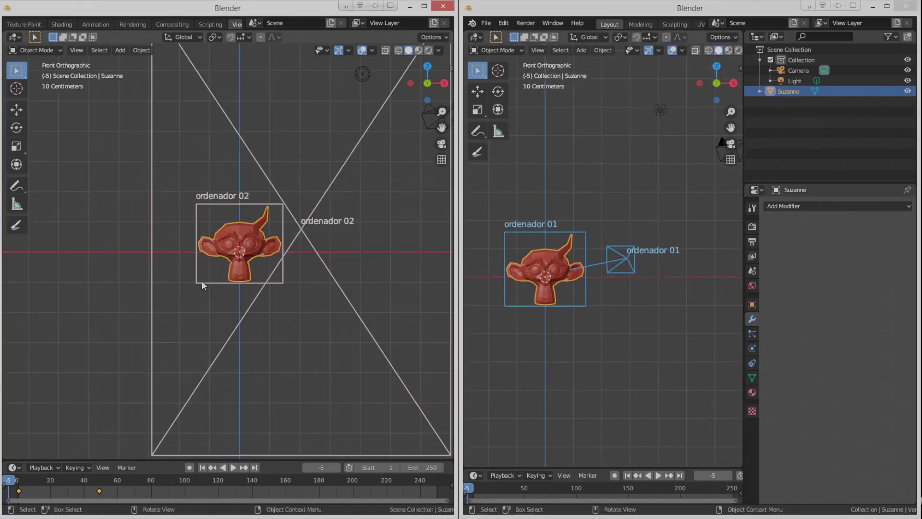
{"action": "scroll", "coordinate": [202, 282], "scroll_direction": "down", "scroll_amount": 4}
{"action": "middle_click_drag", "start_coordinate": [249, 260], "coordinate": [260, 290], "text": "shift"}
{"action": "middle_click_drag", "start_coordinate": [259, 289], "coordinate": [252, 272]}
{"action": "scroll", "coordinate": [244, 272], "scroll_direction": "up", "scroll_amount": 6}
{"action": "scroll", "coordinate": [209, 278], "scroll_direction": "down", "scroll_amount": 2}
{"action": "scroll", "coordinate": [257, 304], "scroll_direction": "up", "scroll_amount": 4}
{"action": "scroll", "coordinate": [292, 299], "scroll_direction": "down", "scroll_amount": 5}
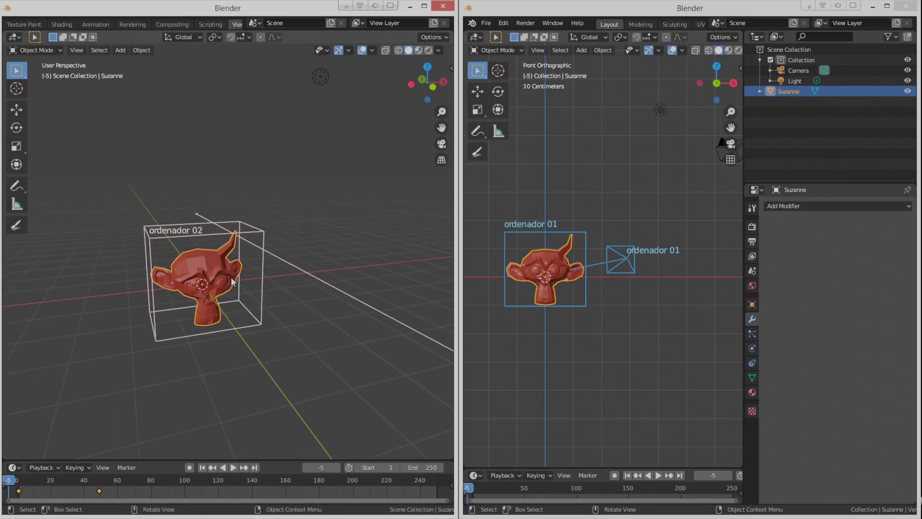
{"action": "scroll", "coordinate": [231, 277], "scroll_direction": "up", "scroll_amount": 2}
{"action": "key", "text": "KP_1"}
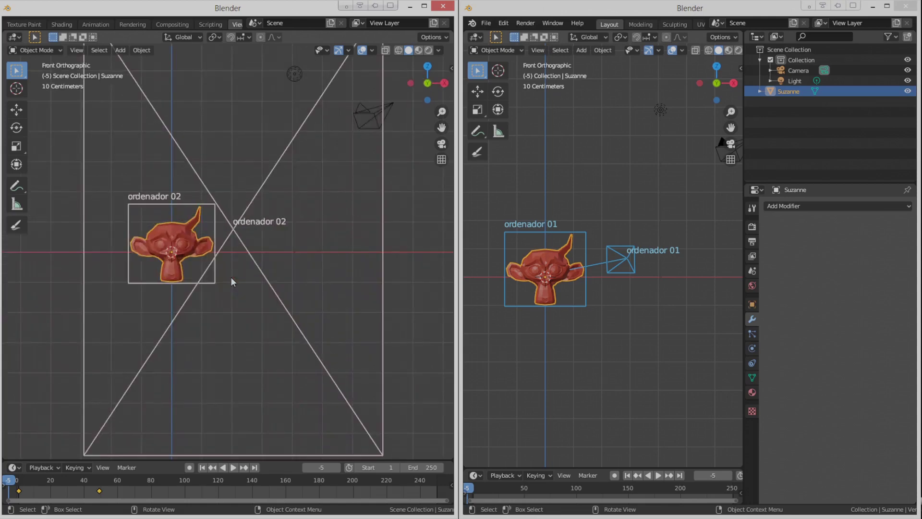
{"action": "middle_click_drag", "start_coordinate": [220, 279], "coordinate": [238, 291], "text": "shift"}
{"action": "scroll", "coordinate": [238, 291], "scroll_direction": "up", "scroll_amount": 5}
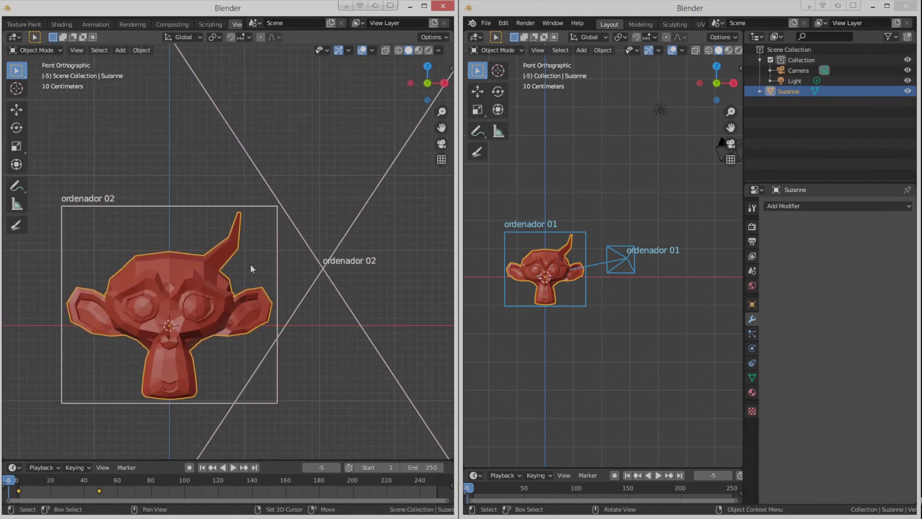
{"action": "scroll", "coordinate": [251, 267], "scroll_direction": "down", "scroll_amount": 2}
{"action": "middle_click_drag", "start_coordinate": [268, 332], "coordinate": [216, 332]}
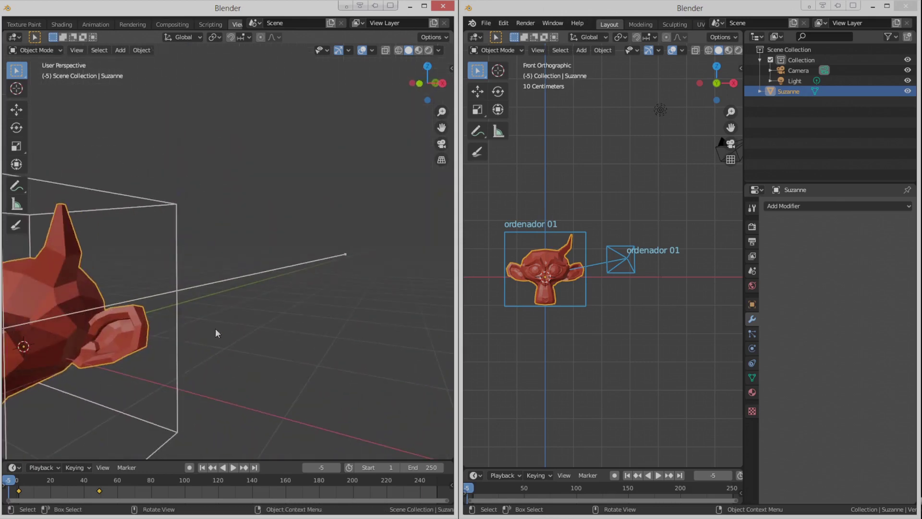
{"action": "scroll", "coordinate": [192, 332], "scroll_direction": "down", "scroll_amount": 4}
{"action": "key", "text": "g"}
{"action": "key", "text": "Escape"}
- Add a torus in the ordenador 02 instance and move it away from the monkey, near the camera
{"action": "scroll", "coordinate": [557, 272], "scroll_direction": "down", "scroll_amount": 3}
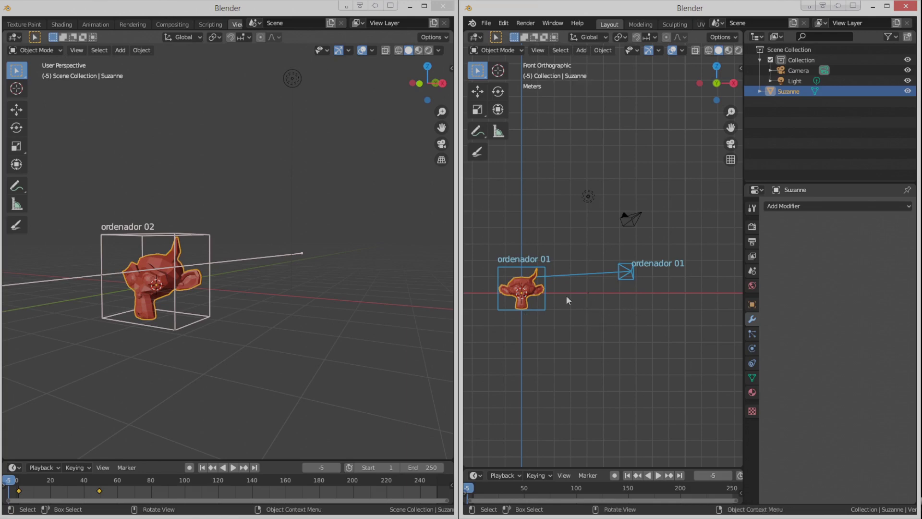
{"action": "key", "text": "shift+a"}
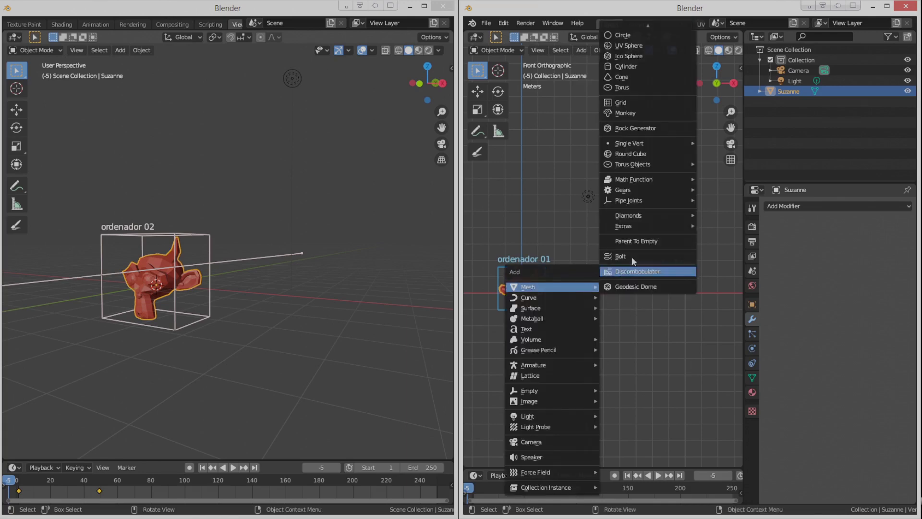
{"action": "left_click", "coordinate": [622, 87]}
{"action": "middle_click_drag", "start_coordinate": [594, 221], "coordinate": [582, 298]}
{"action": "scroll", "coordinate": [582, 299], "scroll_direction": "down", "scroll_amount": 3}
{"action": "key", "text": "g"}
{"action": "left_click", "coordinate": [667, 308]}
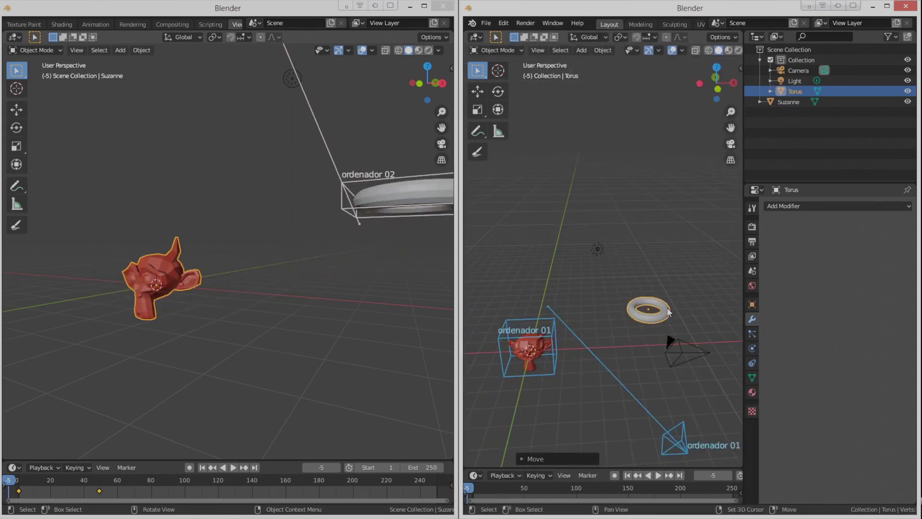
- Get a close view of the torus in ordenador 02 and enter Edit Mode on it
{"action": "middle_click_drag", "start_coordinate": [667, 308], "coordinate": [584, 300], "text": "shift"}
{"action": "scroll", "coordinate": [583, 300], "scroll_direction": "up", "scroll_amount": 4}
{"action": "left_click", "coordinate": [570, 335]}
{"action": "middle_click_drag", "start_coordinate": [569, 335], "coordinate": [627, 314], "text": "shift"}
{"action": "scroll", "coordinate": [626, 314], "scroll_direction": "up", "scroll_amount": 2}
{"action": "key", "text": "Tab"}
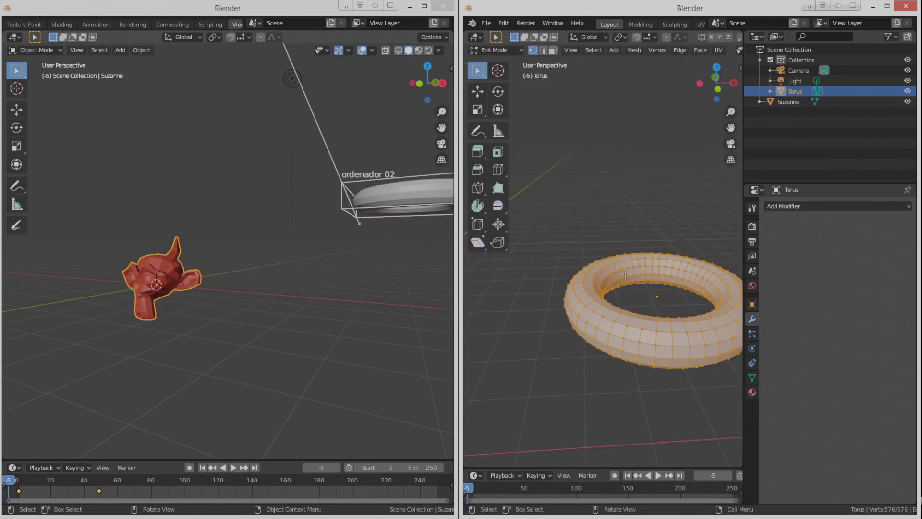
- Raise one vertex on the torus rim by about 1.15 m with smooth proportional editing of size 1.61, and return to Object Mode
{"action": "left_click", "coordinate": [623, 271]}
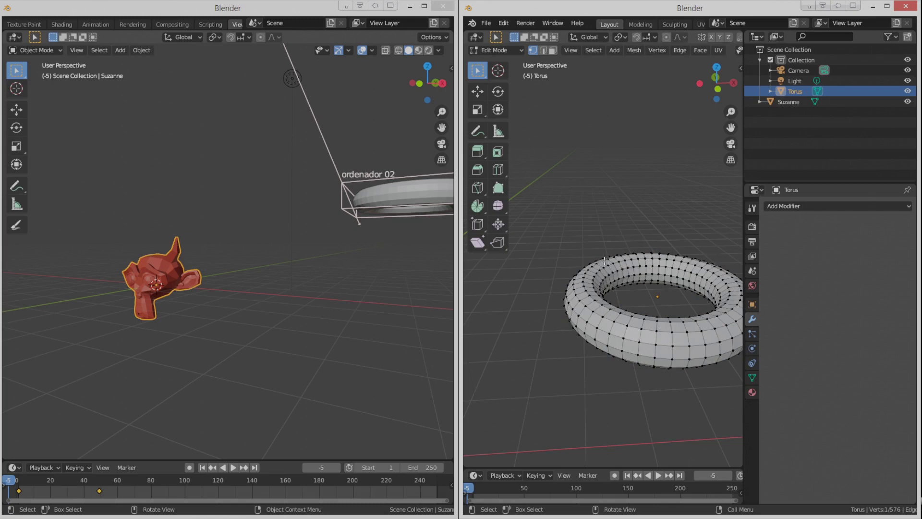
{"action": "key", "text": "KP_1"}
{"action": "scroll", "coordinate": [605, 257], "scroll_direction": "down", "scroll_amount": 3}
{"action": "key", "text": "g"}
{"action": "right_click", "coordinate": [604, 233]}
{"action": "key", "text": "o"}
{"action": "key", "text": "g"}
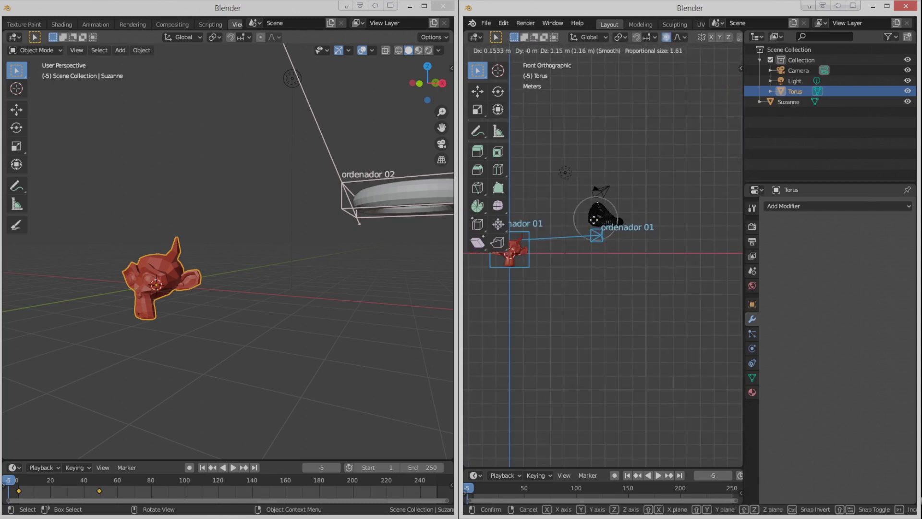
{"action": "left_click", "coordinate": [594, 220]}
{"action": "key", "text": "Tab"}
- Examine the deformed torus in the ordenador 01 instance from several angles and compare it with the ordenador 02 version
{"action": "middle_click_drag", "start_coordinate": [280, 318], "coordinate": [278, 324]}
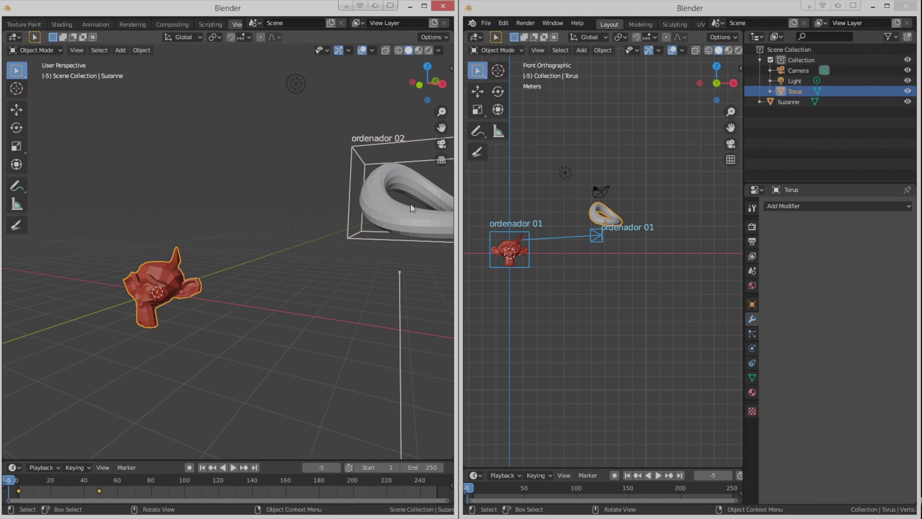
{"action": "middle_click_drag", "start_coordinate": [410, 204], "coordinate": [228, 293]}
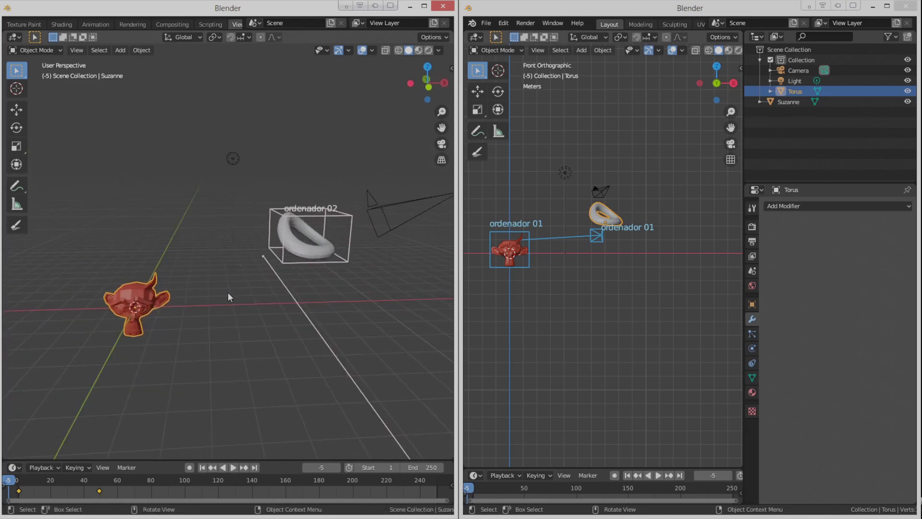
{"action": "key", "text": "KP_1"}
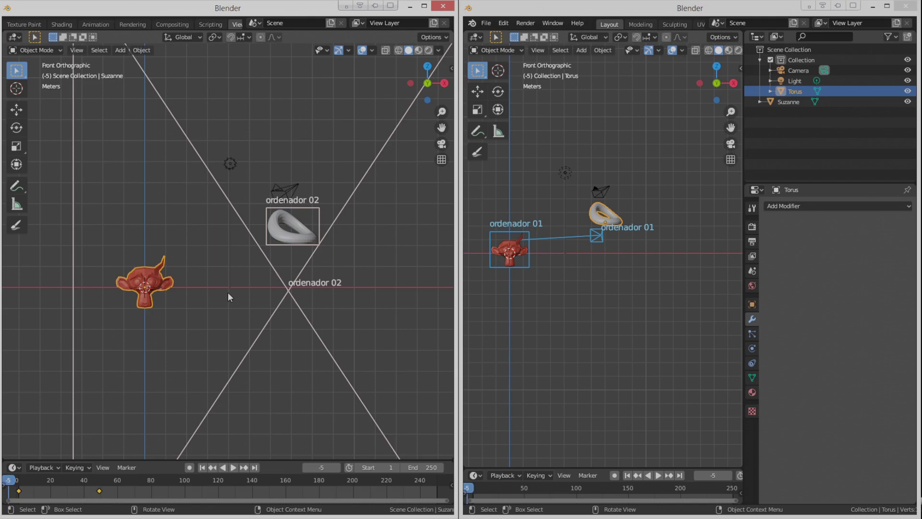
{"action": "middle_click_drag", "start_coordinate": [227, 292], "coordinate": [298, 276]}
{"action": "key", "text": "KP_1"}
{"action": "scroll", "coordinate": [296, 271], "scroll_direction": "up", "scroll_amount": 2}
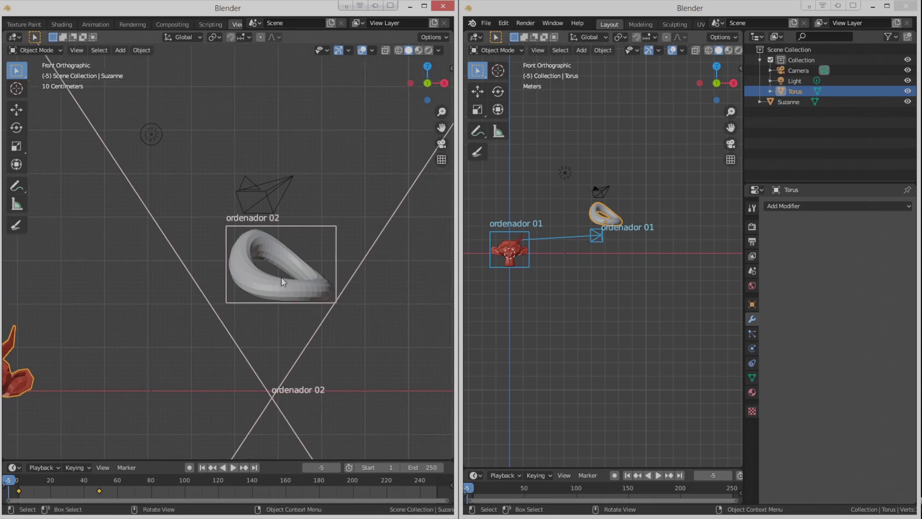
{"action": "middle_click_drag", "start_coordinate": [281, 277], "coordinate": [278, 310]}
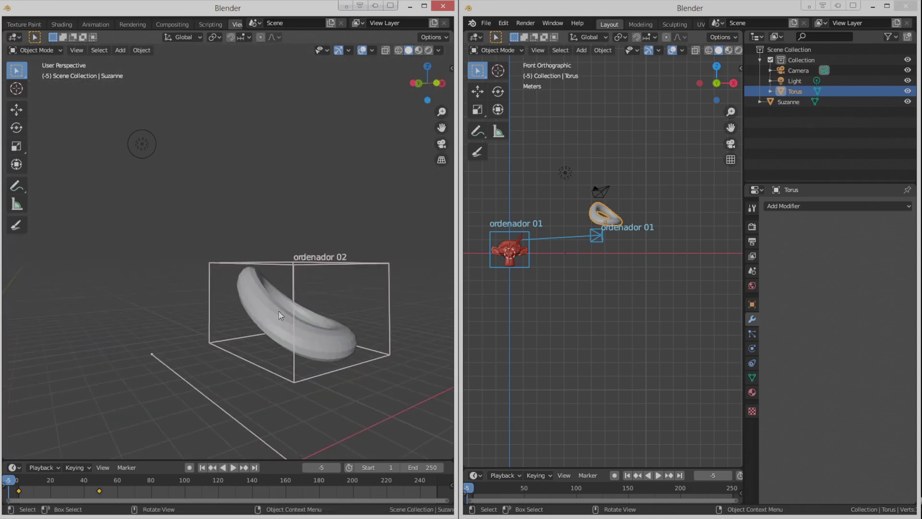
{"action": "scroll", "coordinate": [278, 310], "scroll_direction": "down", "scroll_amount": 4}
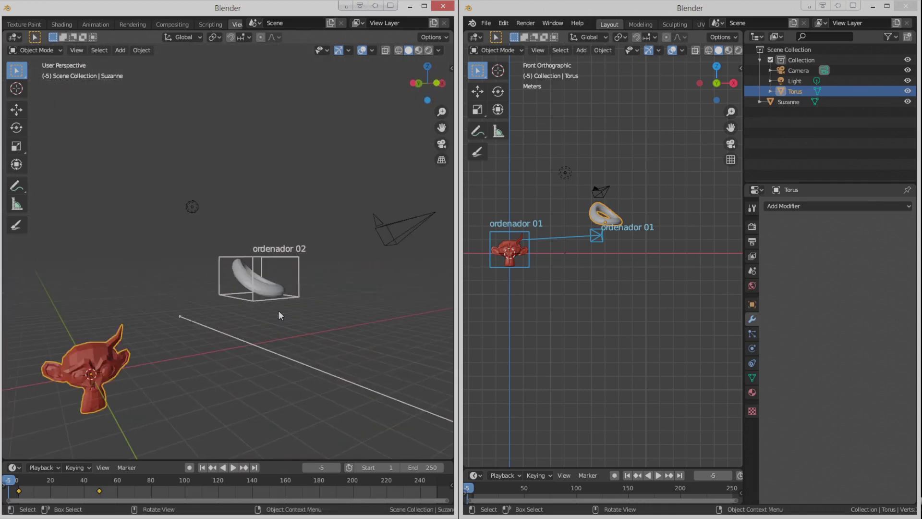